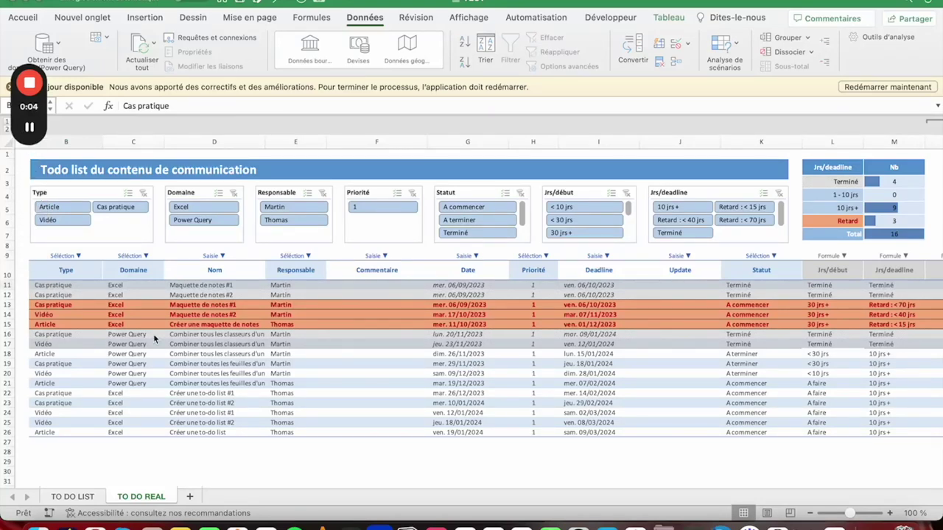
# Step: Switch to the TO DO LIST sheet and preview B11's Type choices: Cas pratique, Vidéo, Article
pyautogui.click(88, 497)
pyautogui.scroll(3, 67, 292)
pyautogui.hscroll(-2, 67, 291)
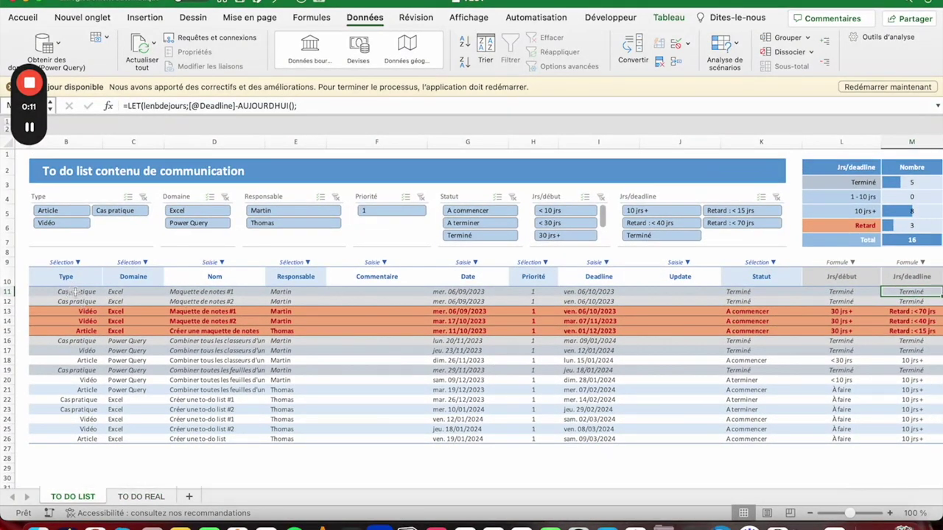
pyautogui.click(77, 292)
pyautogui.click(107, 292)
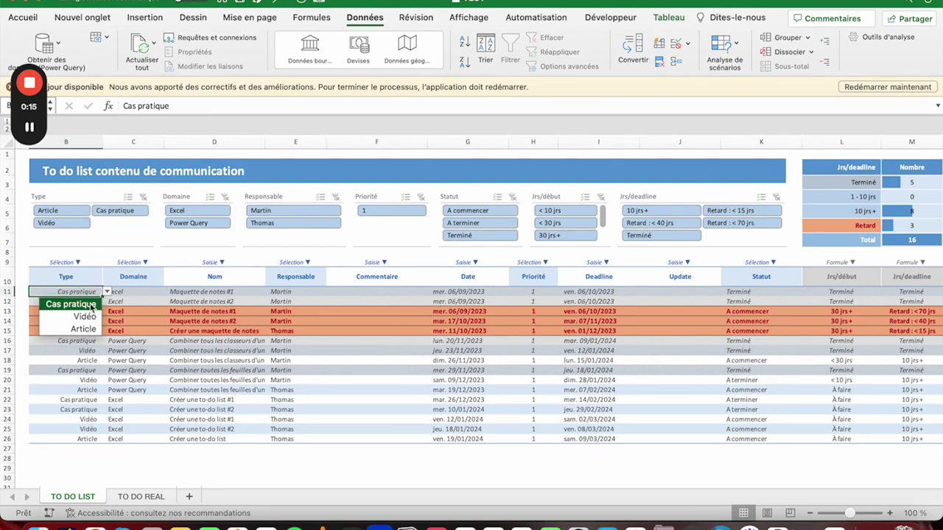
pyautogui.click(93, 291)
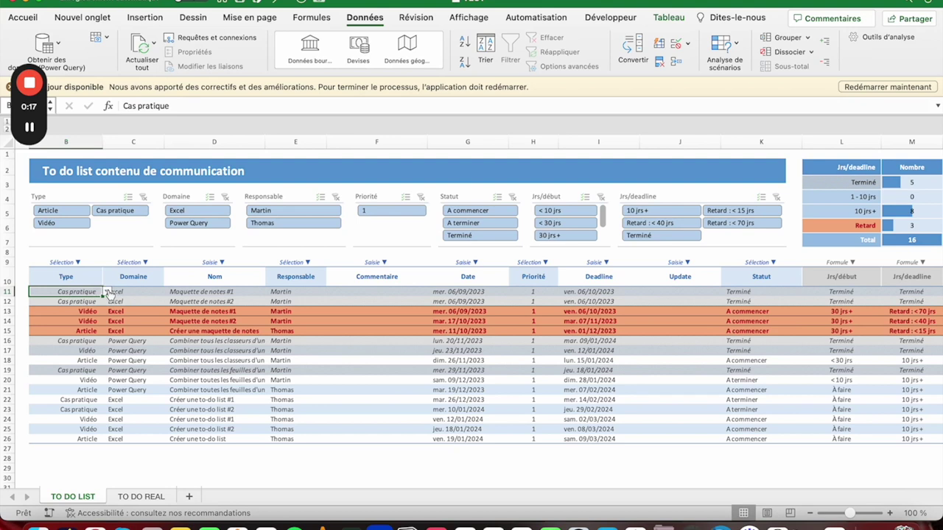
# Step: Move along row 11 to the Responsable cell E11, then to B11 and Domaine cell C11
pyautogui.click(122, 292)
pyautogui.click(190, 290)
pyautogui.click(287, 291)
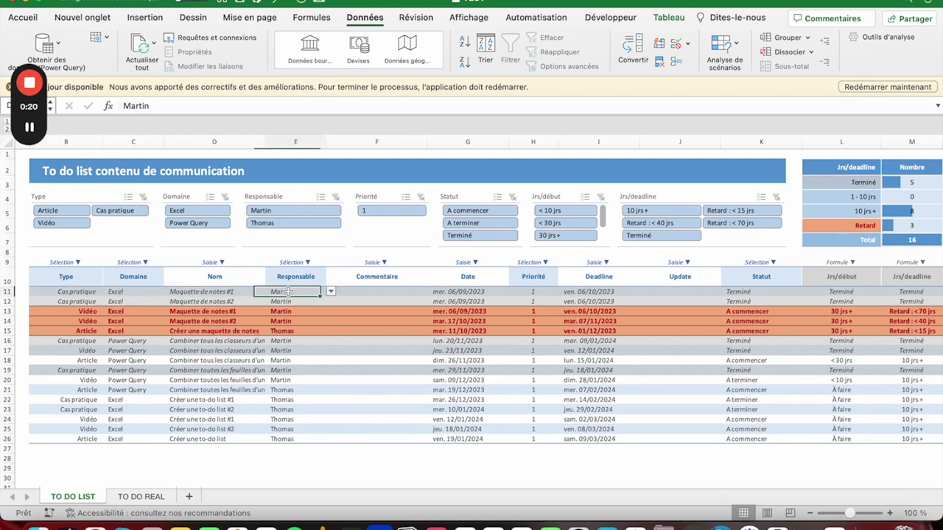
pyautogui.click(70, 292)
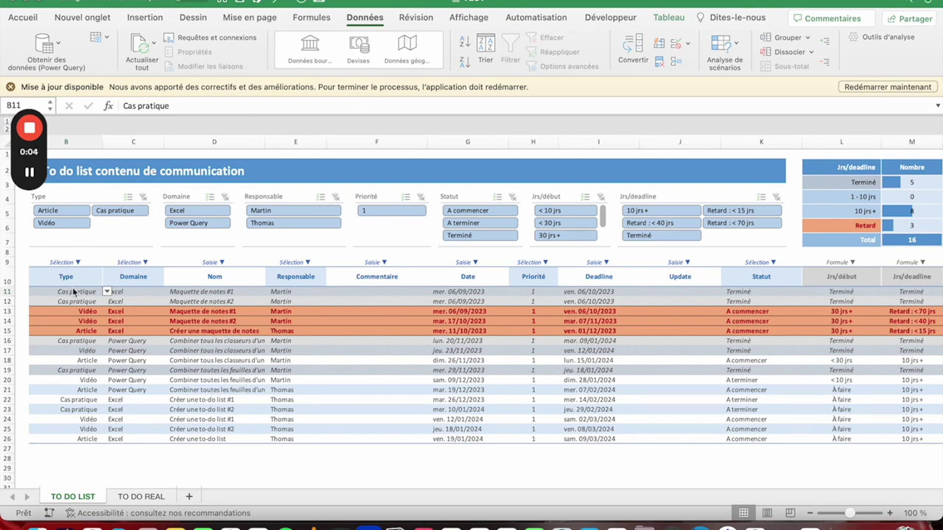
pyautogui.click(131, 290)
pyautogui.click(62, 291)
pyautogui.click(107, 292)
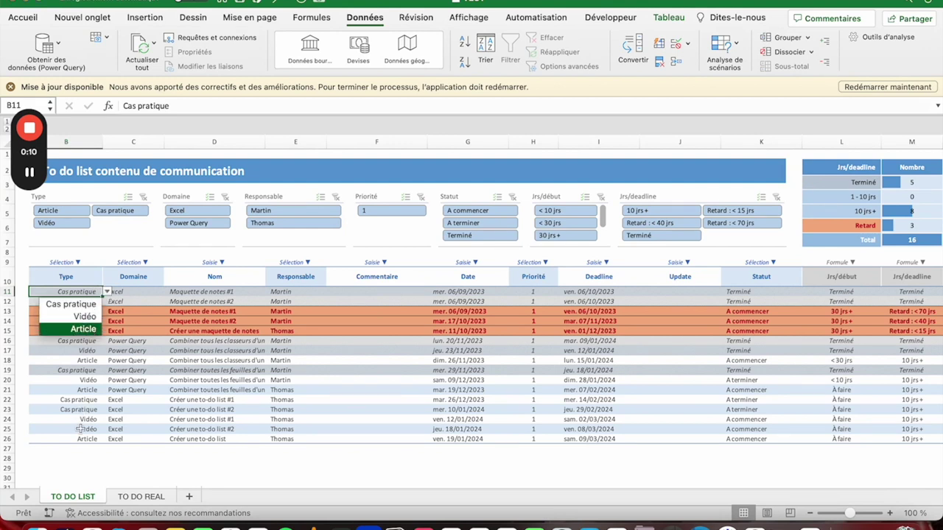
pyautogui.press('Escape')
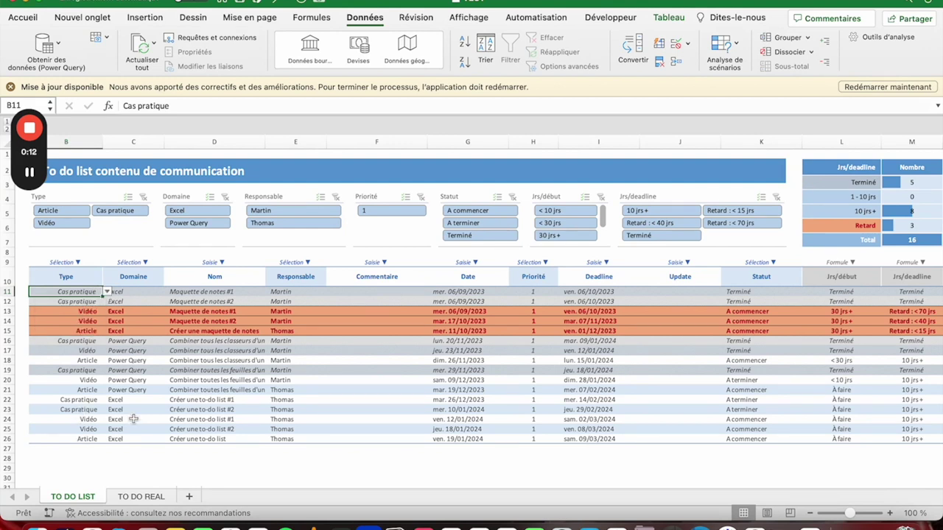
pyautogui.click(79, 447)
pyautogui.write('News')
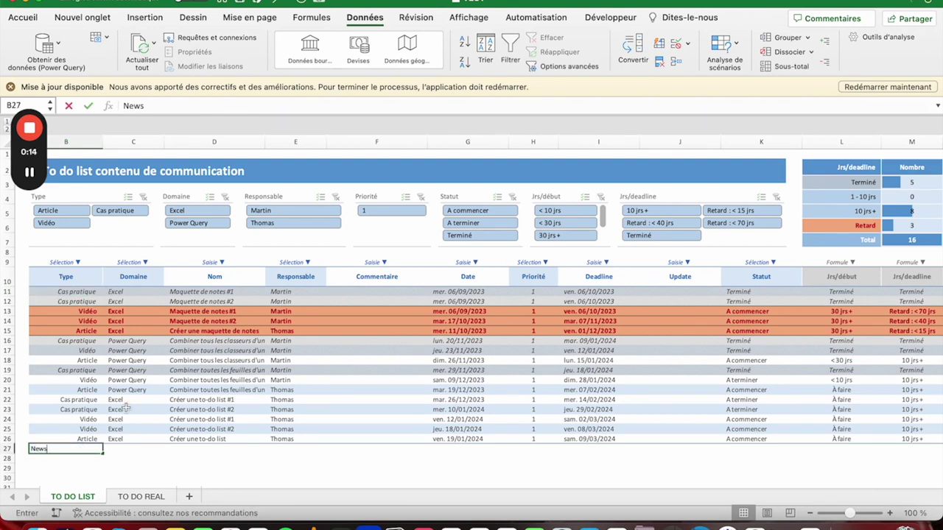
pyautogui.write('letter')
pyautogui.press('Return')
pyautogui.click(88, 440)
pyautogui.click(74, 292)
pyautogui.click(107, 292)
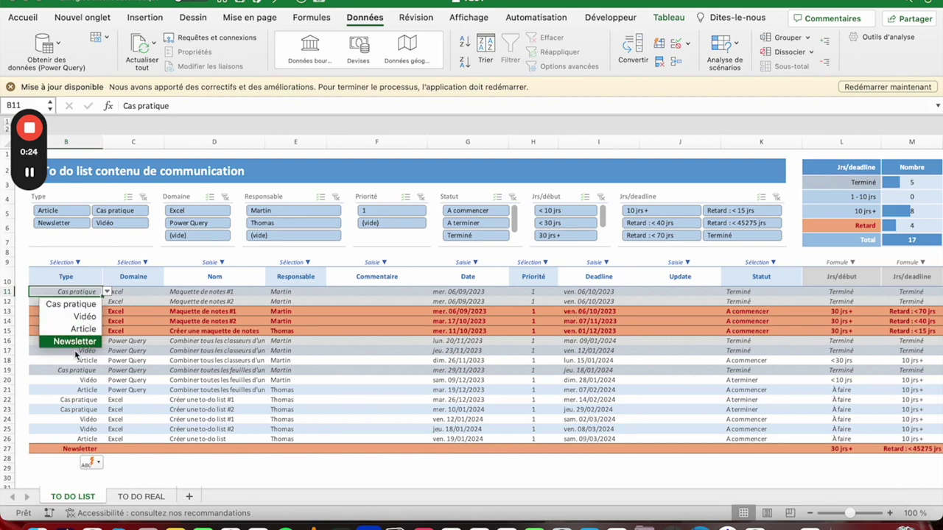
pyautogui.press('Escape')
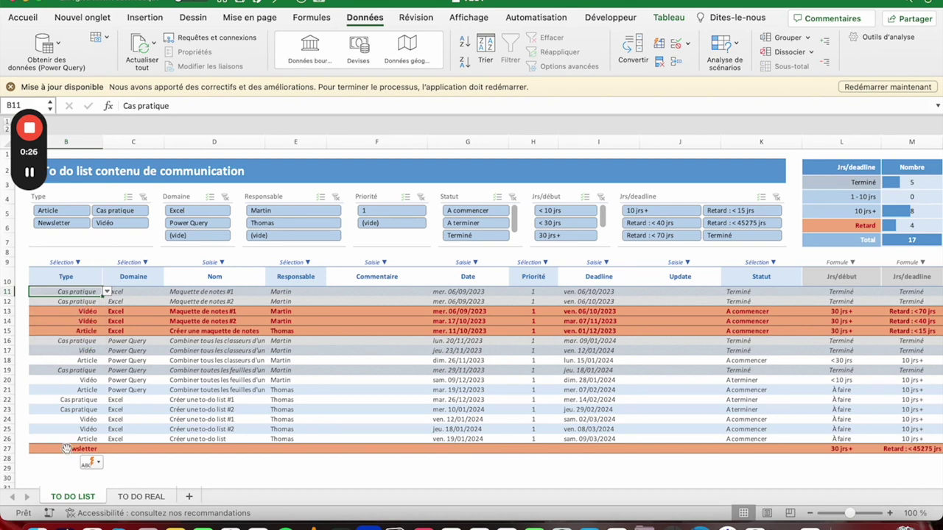
pyautogui.click(66, 449)
pyautogui.press('Delete')
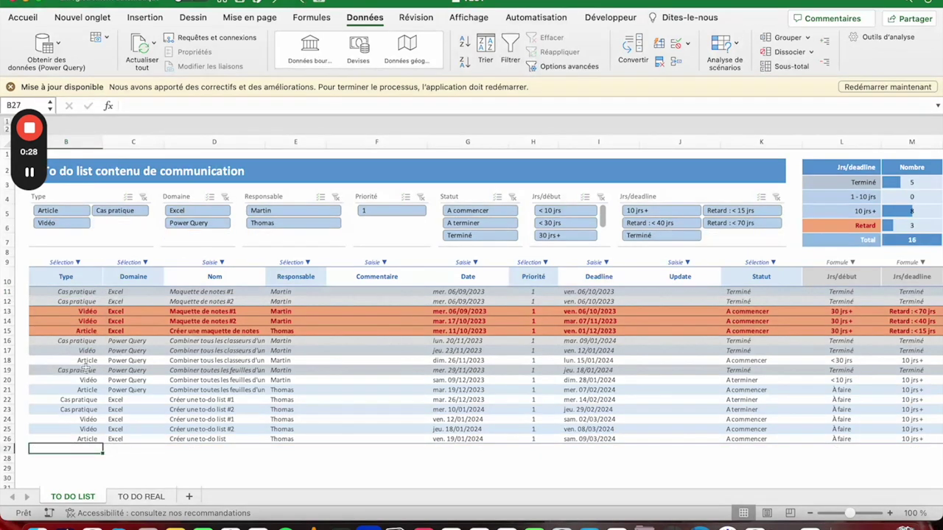
pyautogui.click(82, 292)
pyautogui.click(108, 294)
pyautogui.click(129, 292)
pyautogui.doubleClick(128, 295)
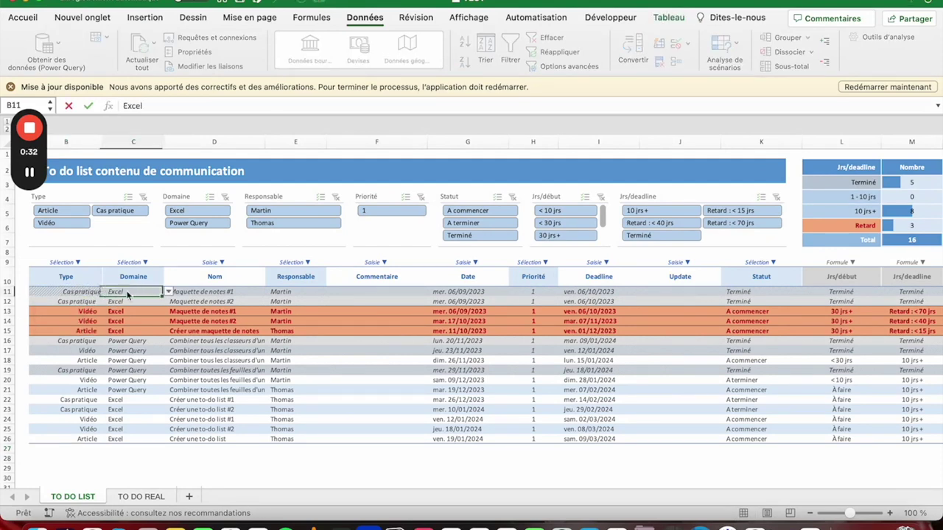
pyautogui.click(169, 292)
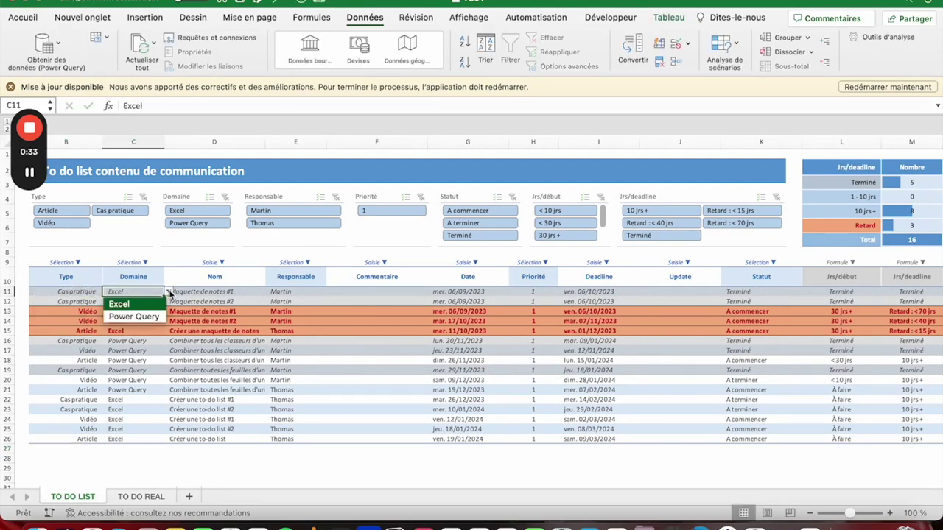
pyautogui.click(136, 423)
pyautogui.click(121, 439)
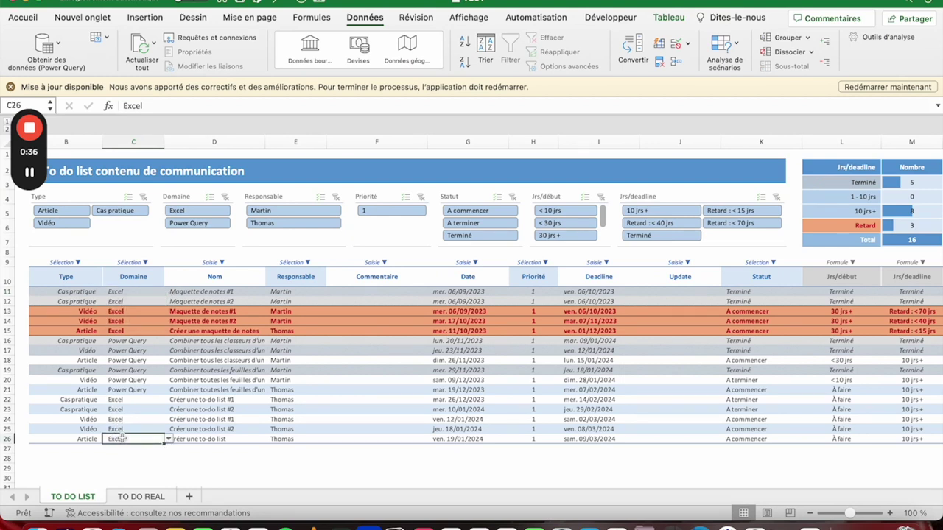
pyautogui.write('VBA')
pyautogui.press('Return')
pyautogui.click(158, 419)
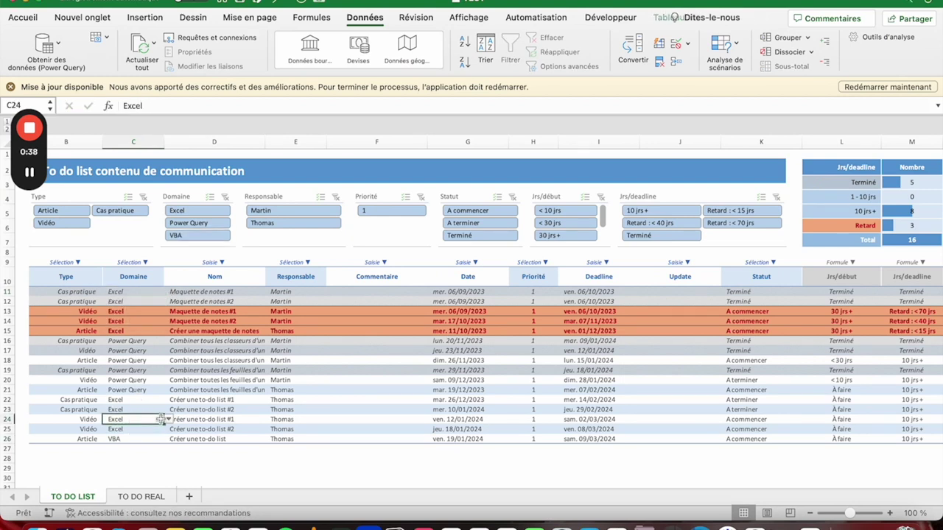
pyautogui.click(168, 419)
pyautogui.hotkey('ctrl', 'a')
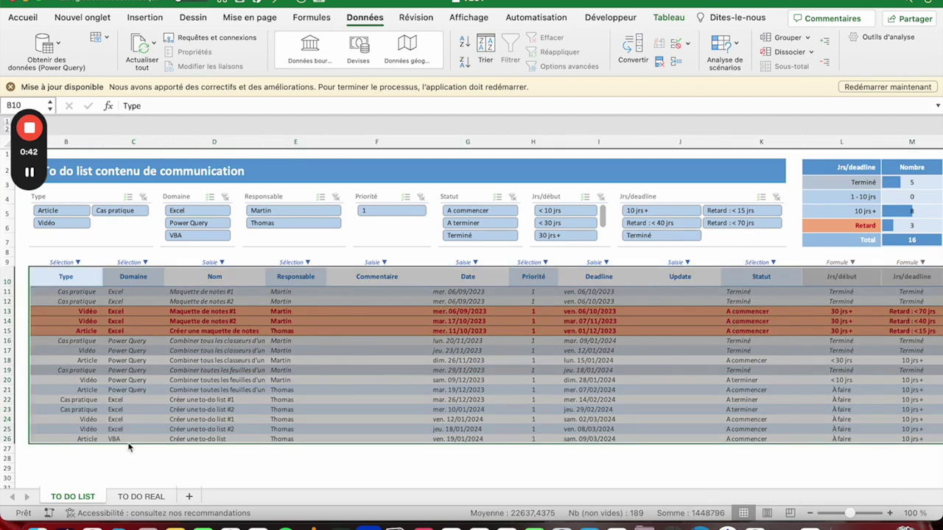
pyautogui.click(126, 440)
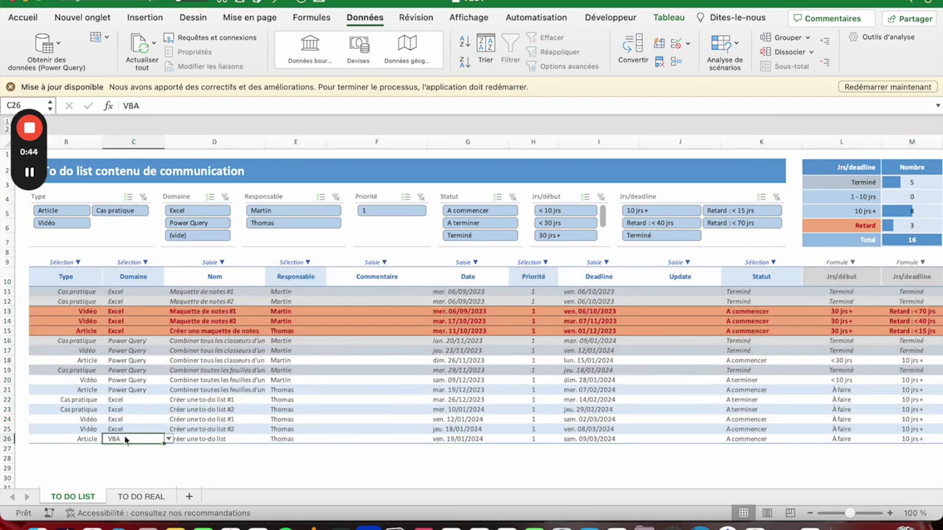
pyautogui.write('Excel')
pyautogui.hotkey('ctrl', 'z')
pyautogui.click(532, 291)
pyautogui.click(741, 295)
pyautogui.click(536, 292)
# Step: Check H11's Priorité drop-down offering 1 to 4, keeping the value 1
pyautogui.click(536, 292)
pyautogui.click(563, 291)
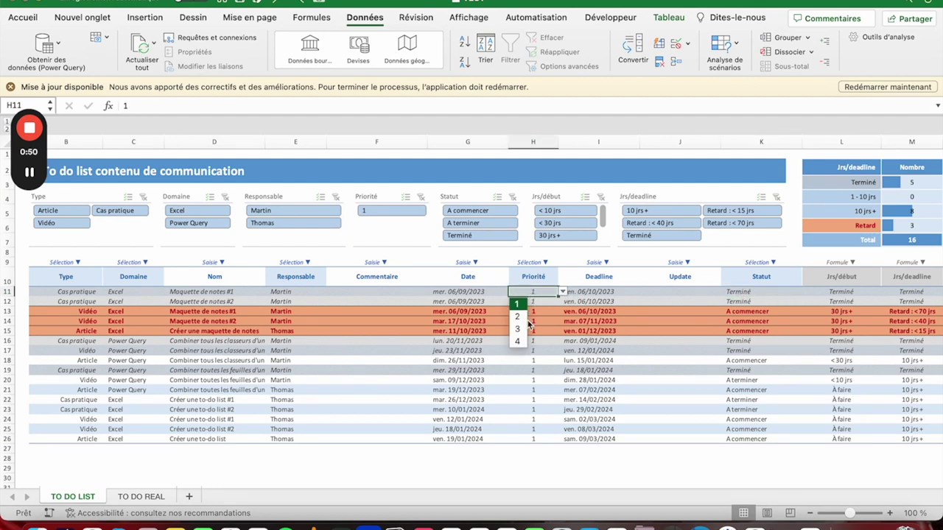
pyautogui.click(536, 292)
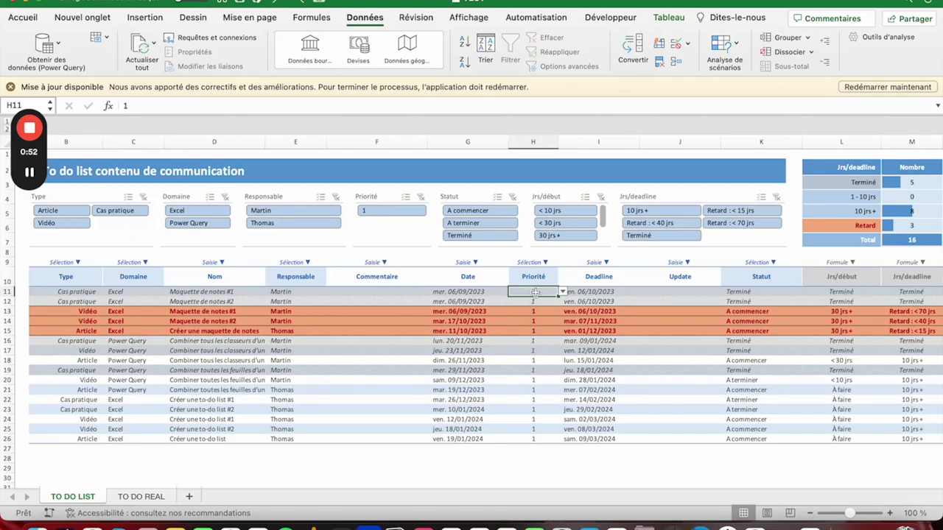
pyautogui.click(563, 292)
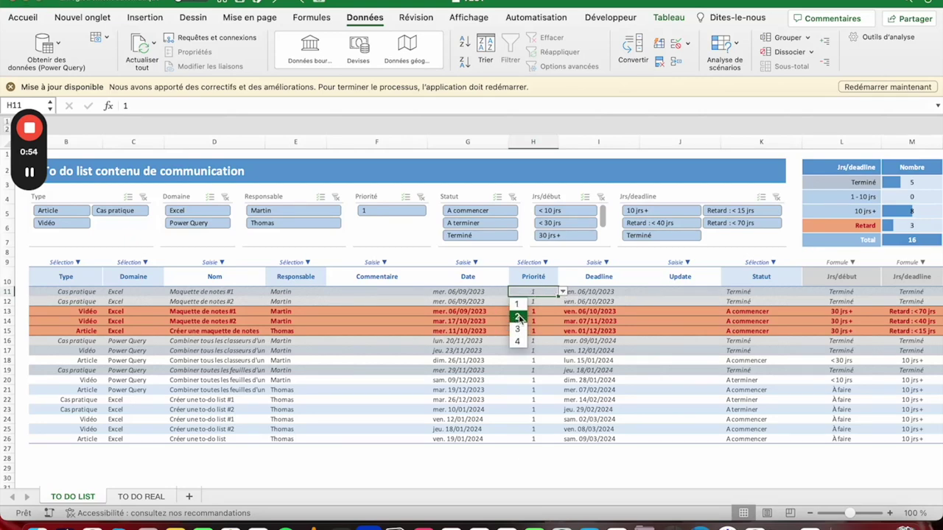
pyautogui.click(543, 293)
# Step: Try entering 5 in H11 and cancel the invalid-entry warning
pyautogui.write('5')
pyautogui.press('Return')
pyautogui.click(435, 210)
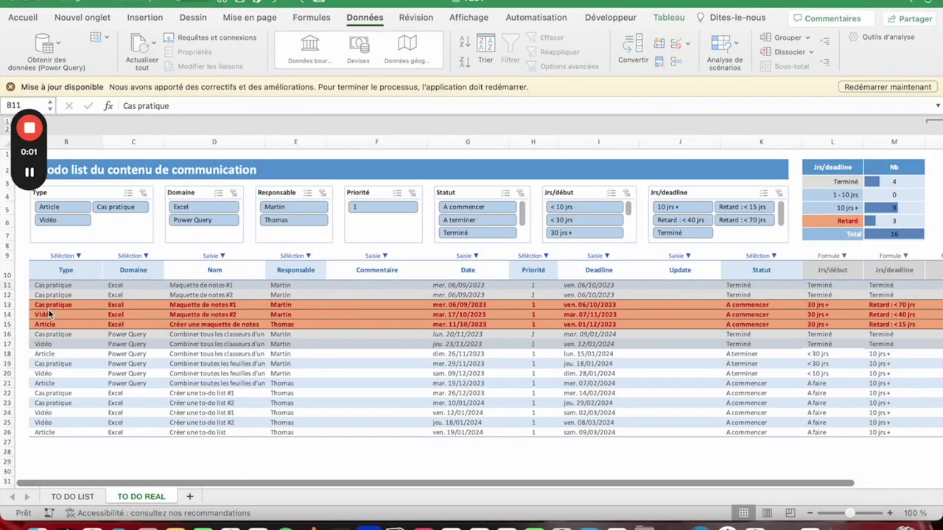
# Step: Select the Type column cells B11 through B26 on the TO DO REAL sheet
pyautogui.click(54, 285)
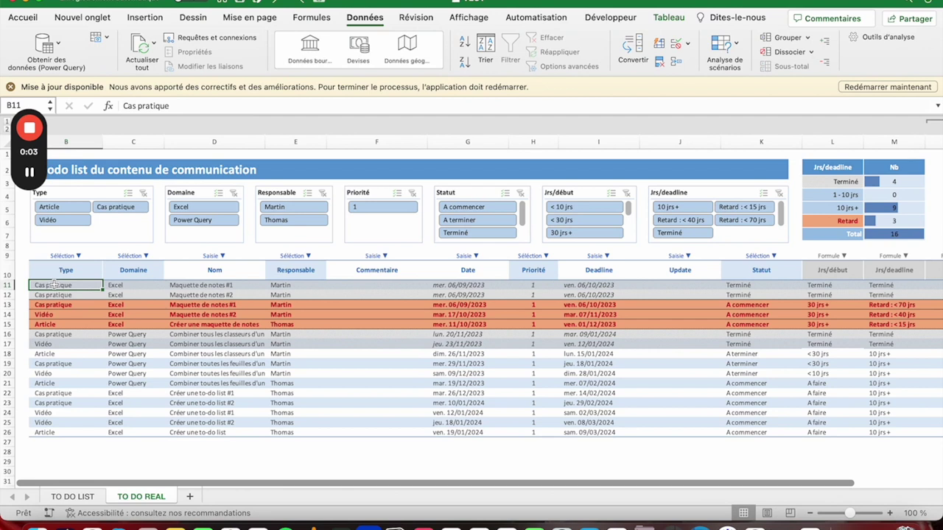
pyautogui.moveTo(53, 285); pyautogui.dragTo(50, 337)
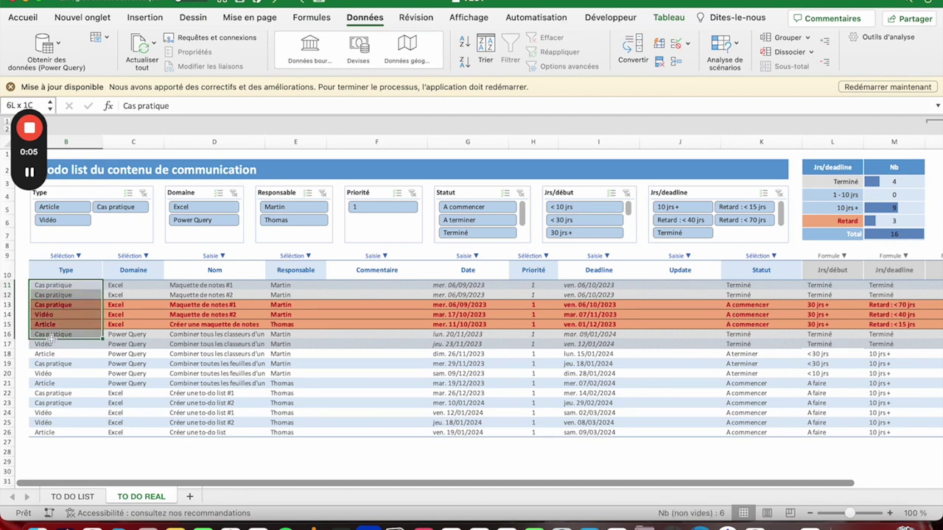
pyautogui.moveTo(50, 337); pyautogui.dragTo(45, 432)
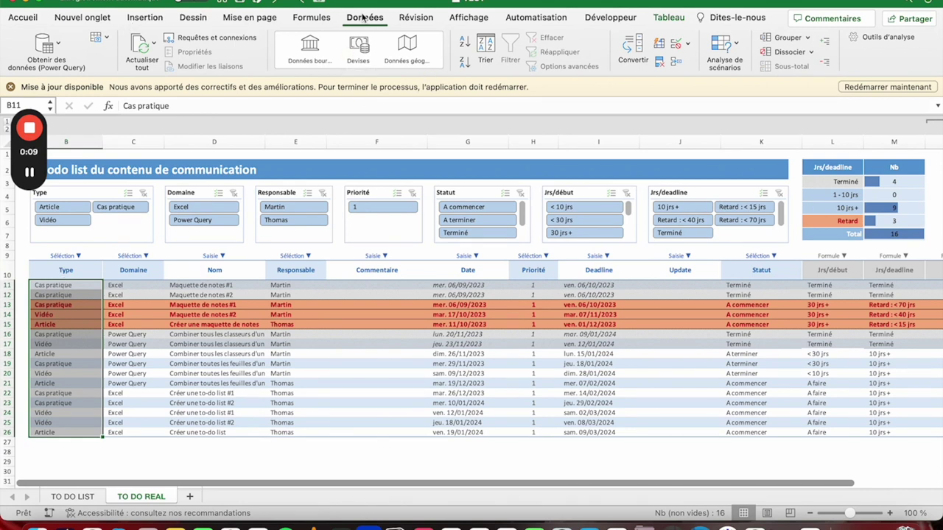
# Step: Open Validation des données for the Type cells, review its tabs, and set Autoriser to Liste
pyautogui.click(678, 44)
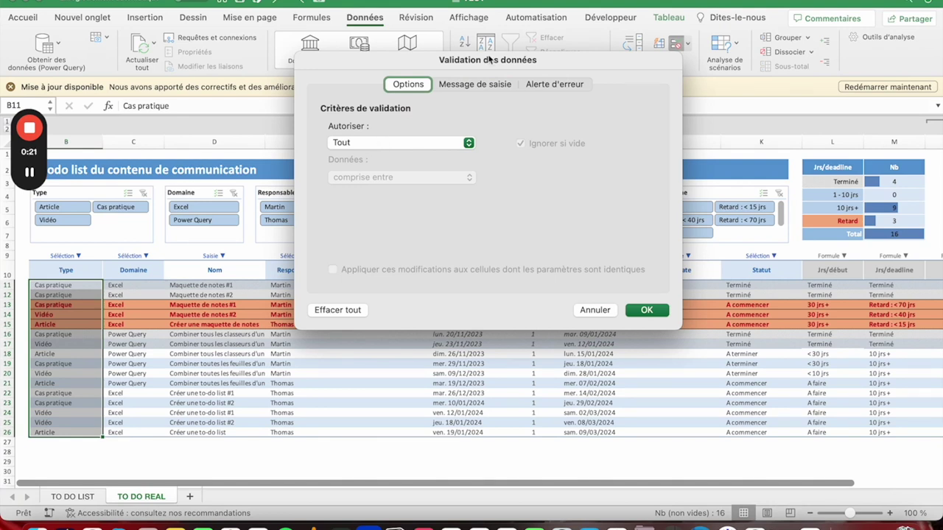
pyautogui.click(477, 84)
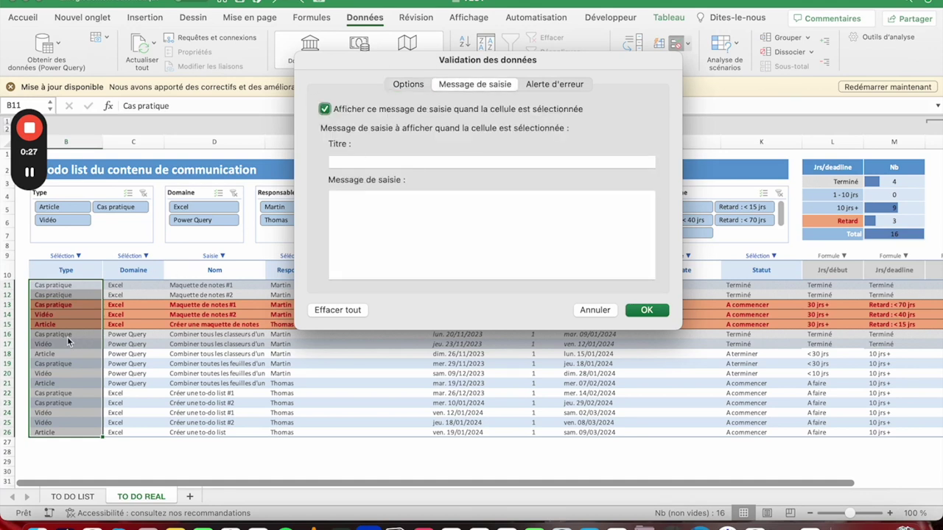
pyautogui.click(387, 225)
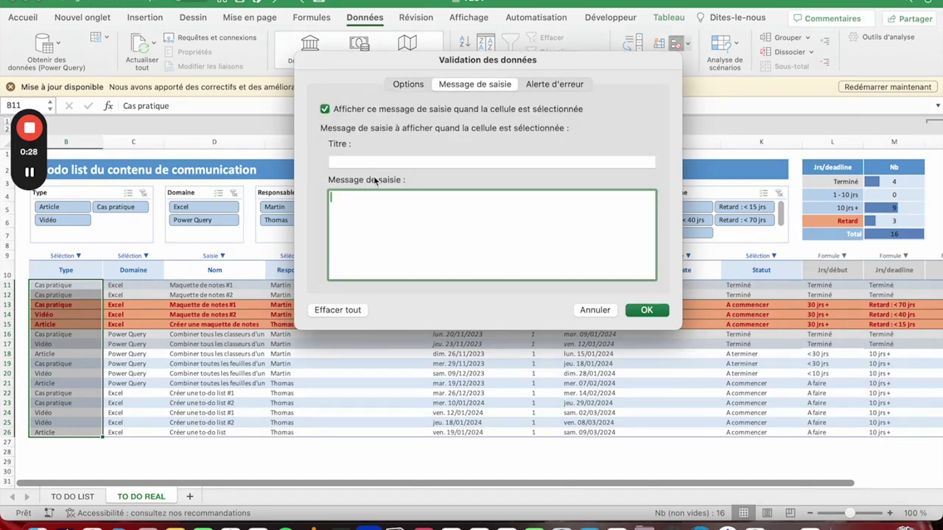
pyautogui.click(544, 85)
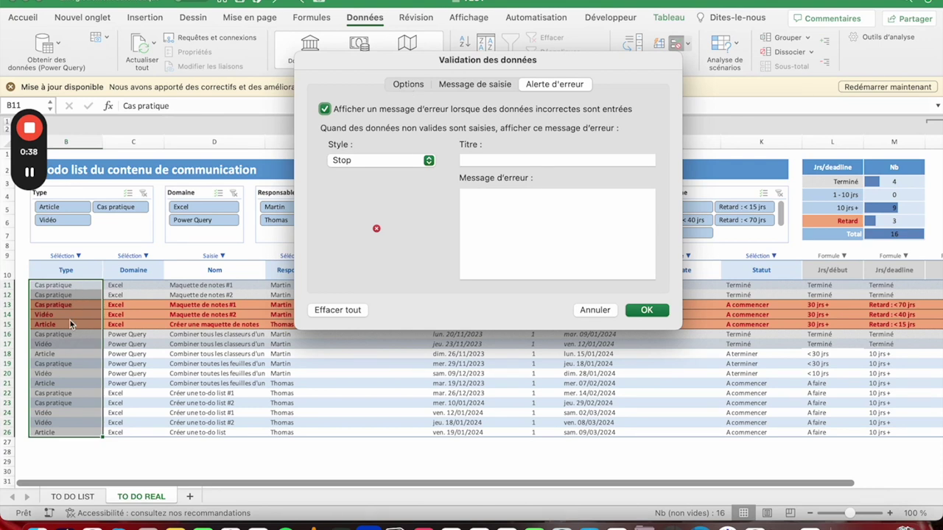
pyautogui.click(418, 86)
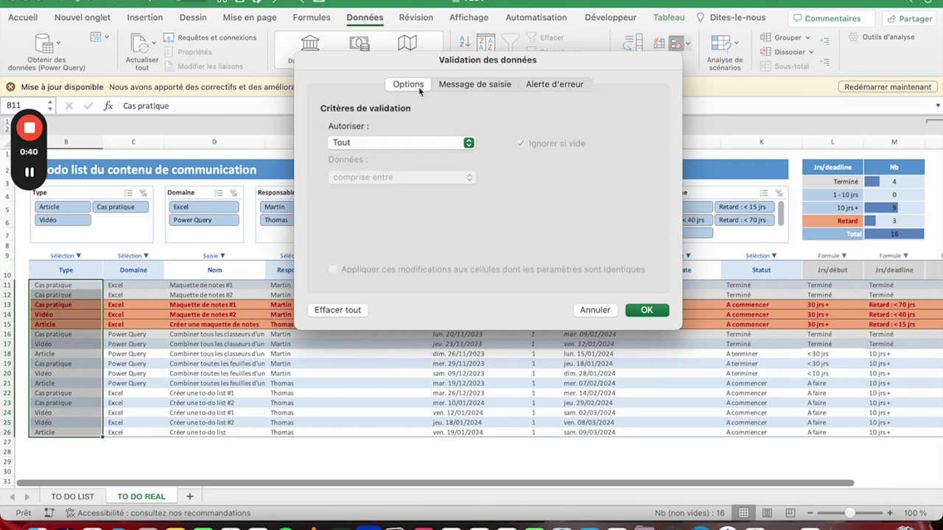
pyautogui.click(383, 143)
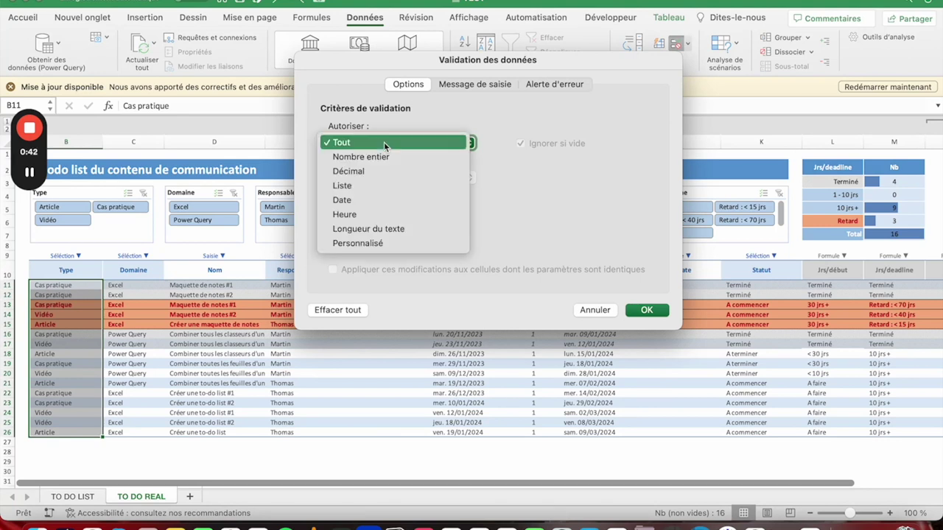
pyautogui.click(374, 185)
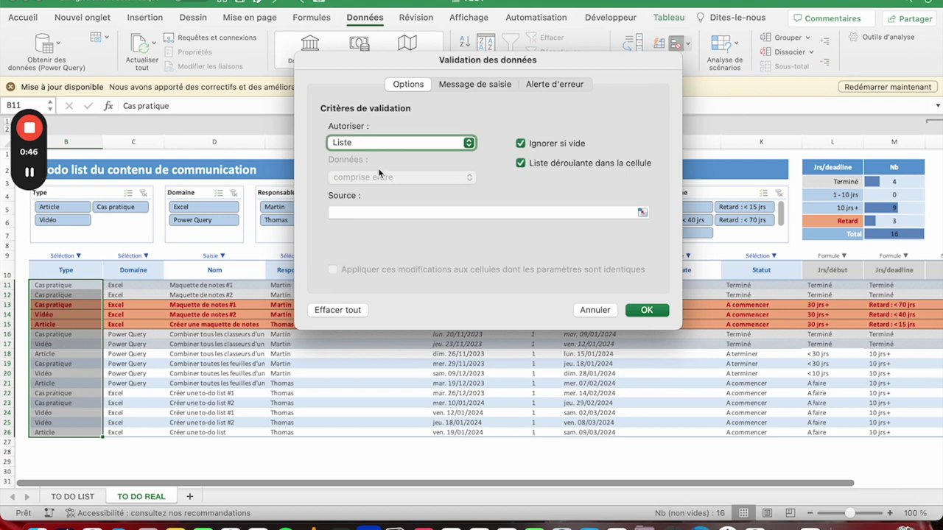
pyautogui.click(362, 212)
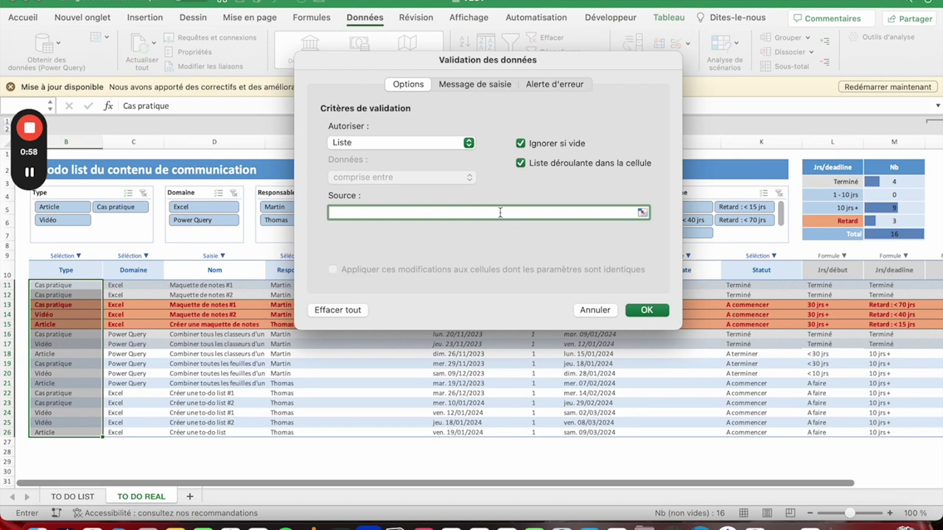
# Step: Set the Type list source to =$B$11:$B$26 instead of typed values and confirm
pyautogui.write('Cas pratique;')
pyautogui.write('Vidé')
pyautogui.press('super+a')
pyautogui.press('BackSpace')
pyautogui.click(642, 212)
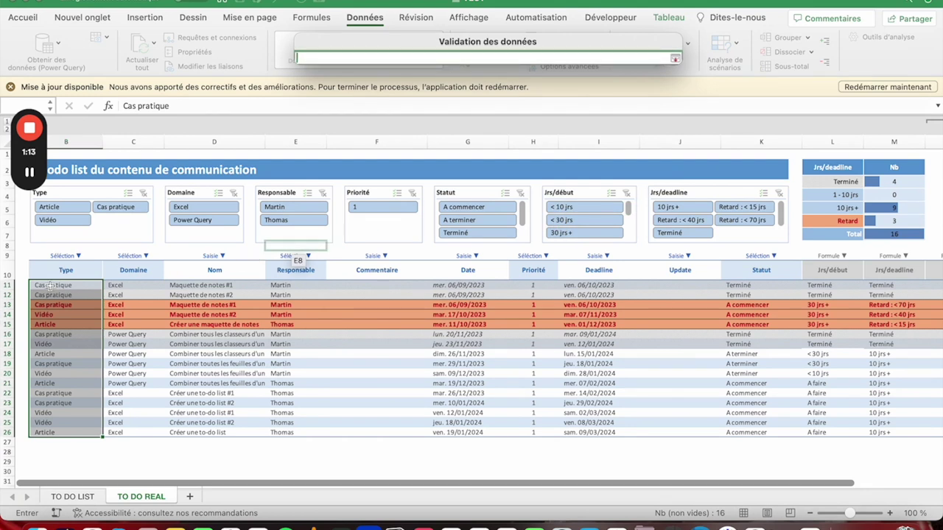
pyautogui.moveTo(50, 287); pyautogui.dragTo(53, 432)
pyautogui.press('Return')
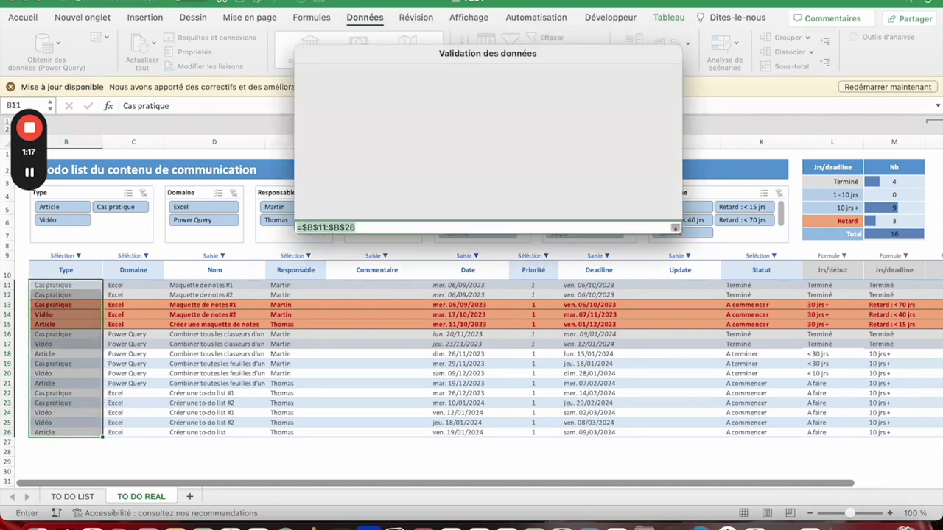
pyautogui.click(647, 310)
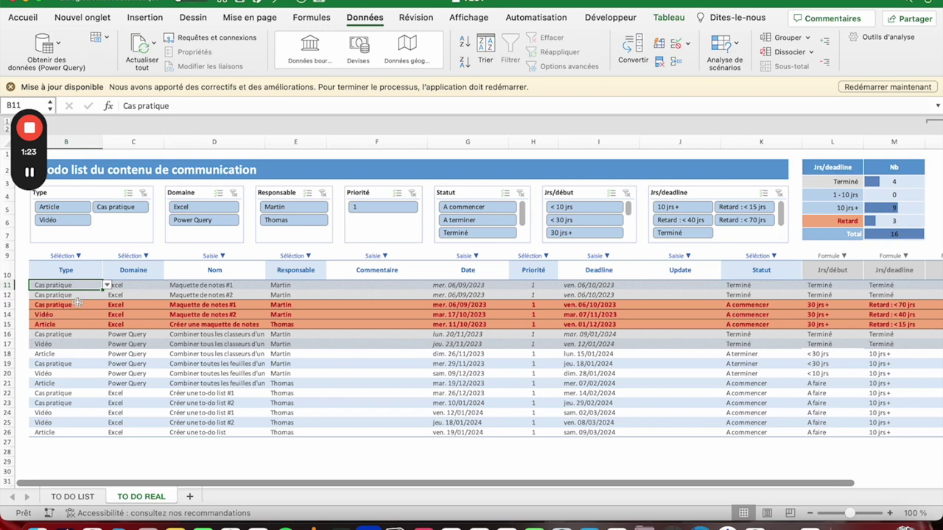
pyautogui.click(106, 285)
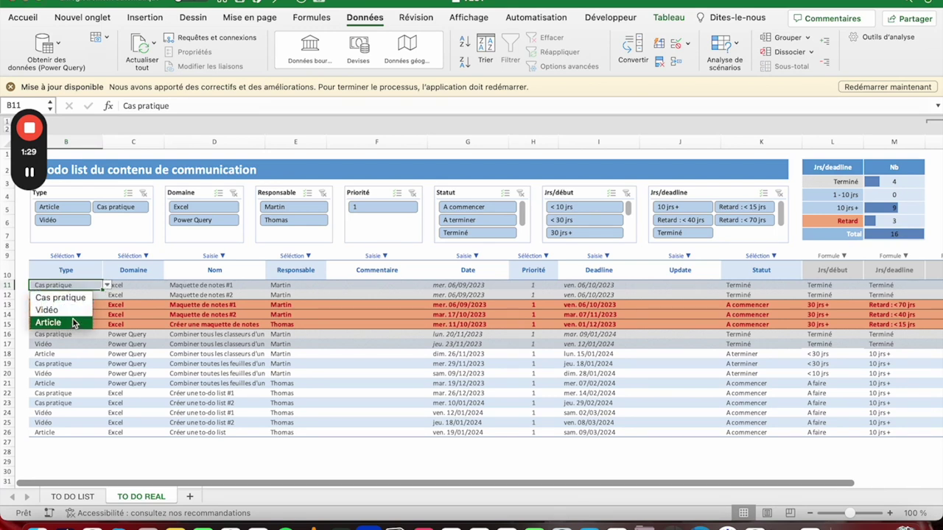
pyautogui.click(78, 298)
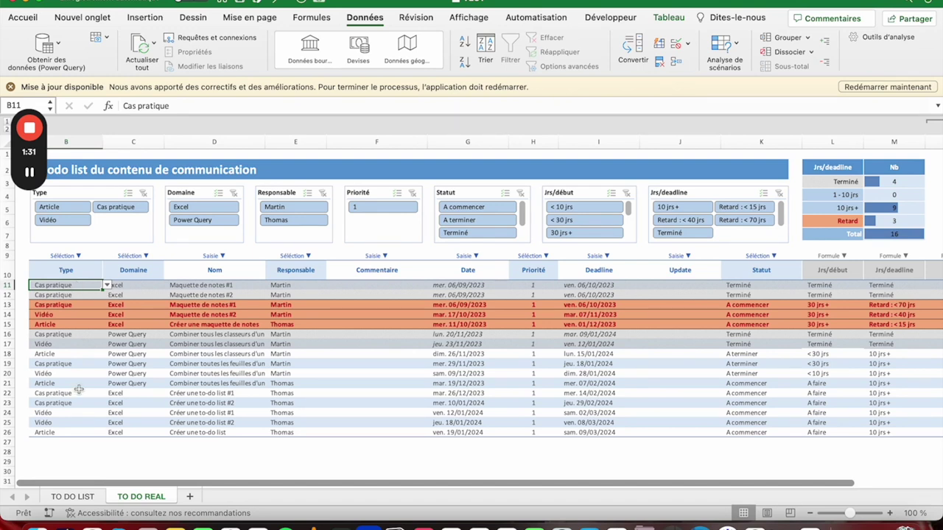
pyautogui.hotkey('ctrl', 'Down')
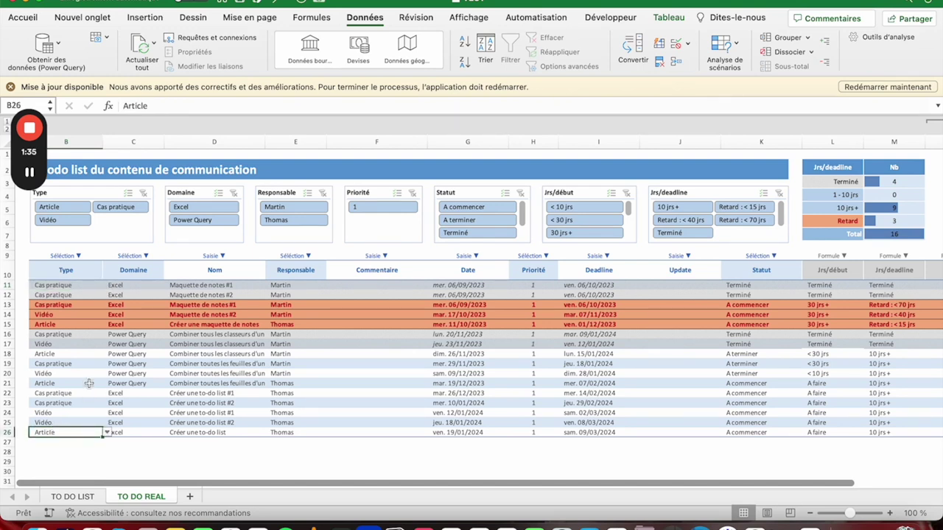
pyautogui.write('Newsletter')
pyautogui.press('Return')
pyautogui.click(74, 432)
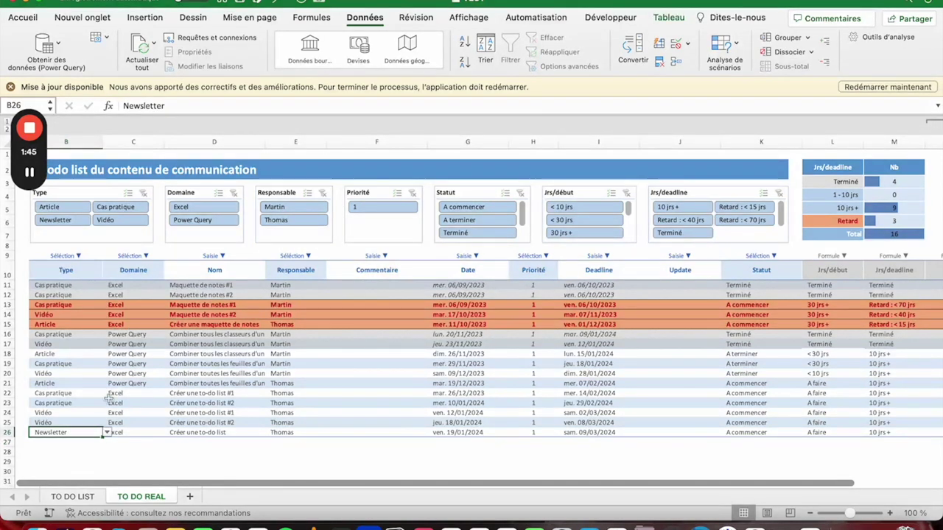
pyautogui.click(66, 442)
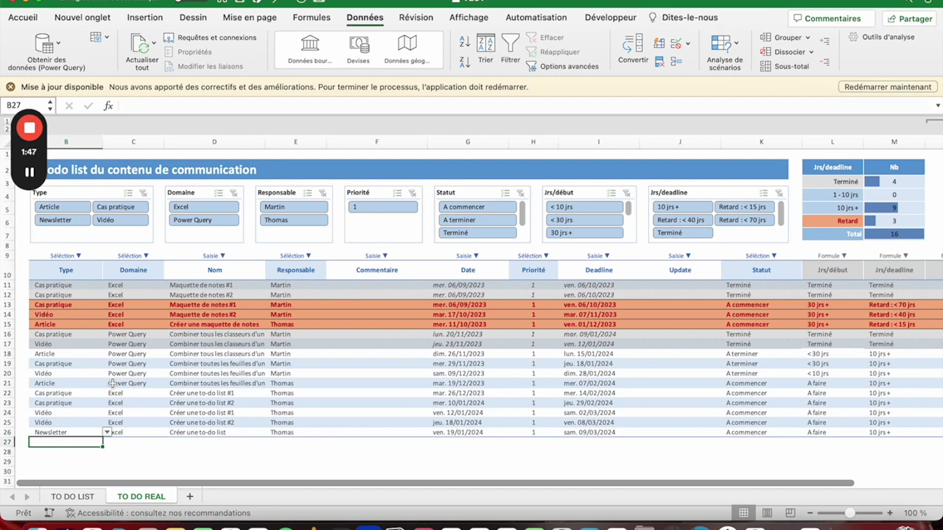
pyautogui.write('Post l')
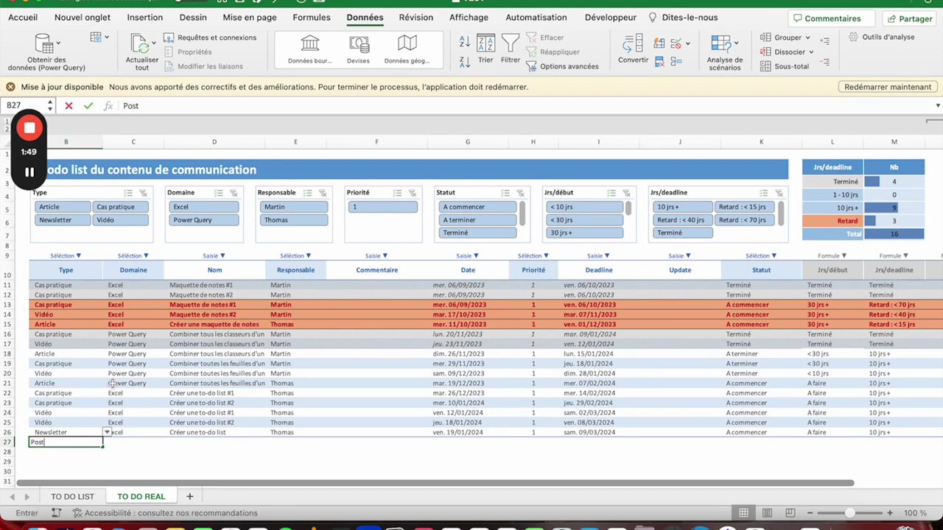
pyautogui.write('inked')
pyautogui.press('Return')
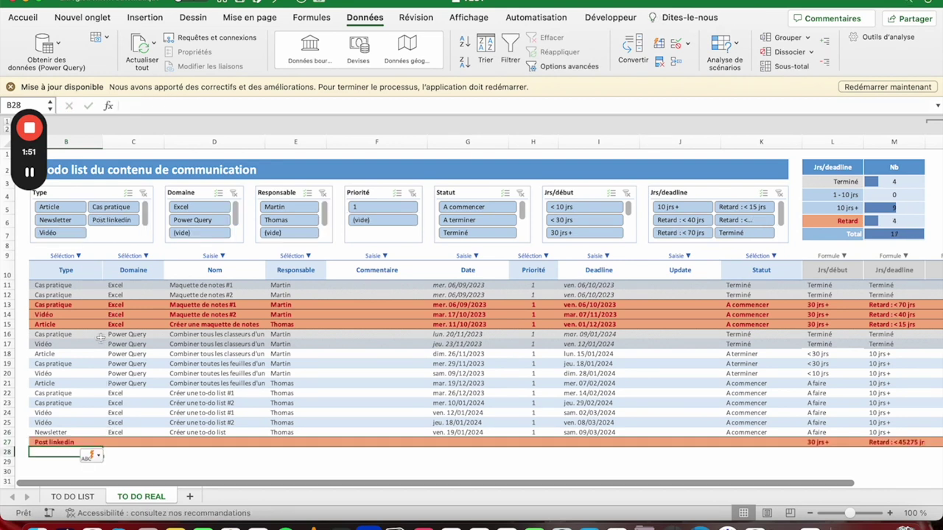
pyautogui.click(93, 283)
pyautogui.click(107, 285)
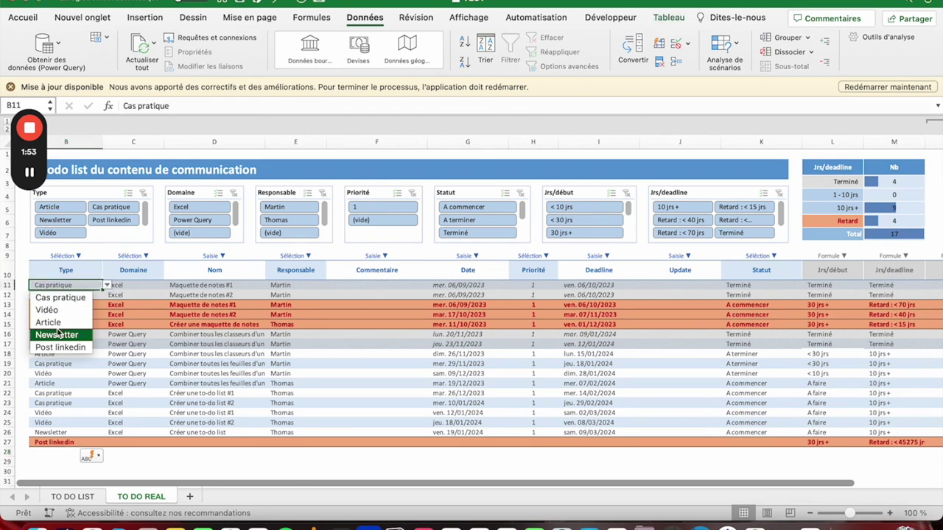
pyautogui.click(65, 439)
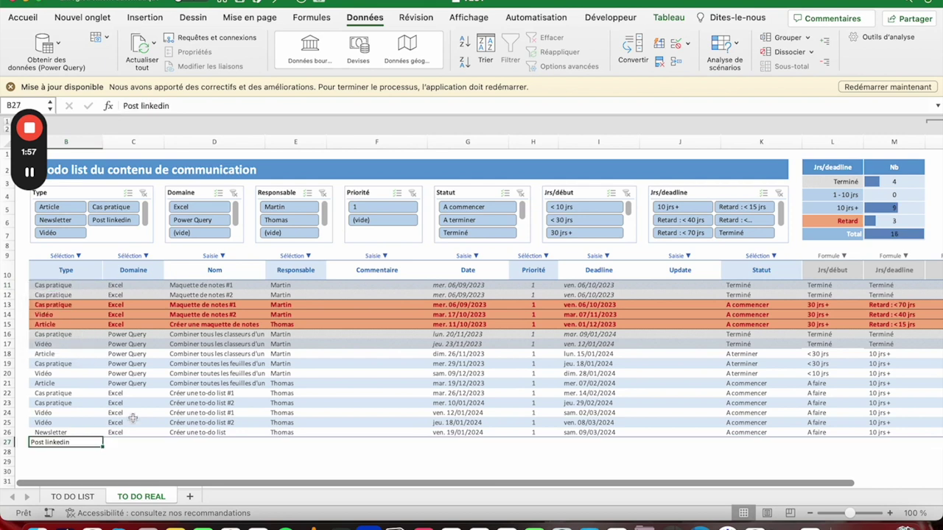
pyautogui.press('Delete')
pyautogui.click(76, 432)
pyautogui.write('Article')
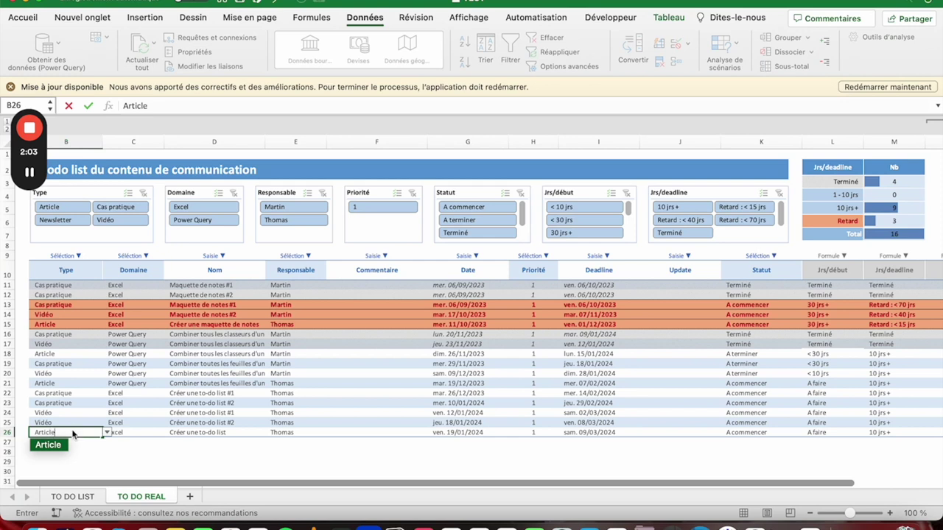
pyautogui.press('Return')
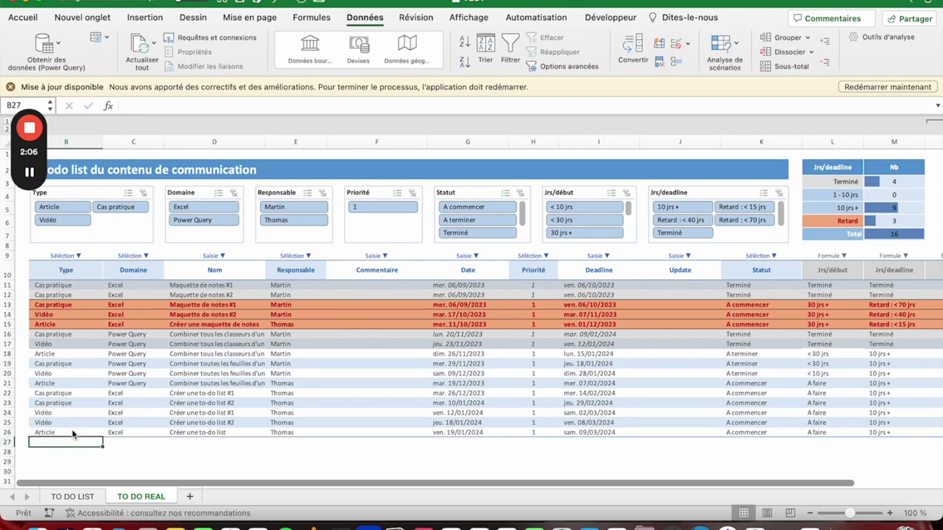
pyautogui.click(65, 285)
pyautogui.click(108, 286)
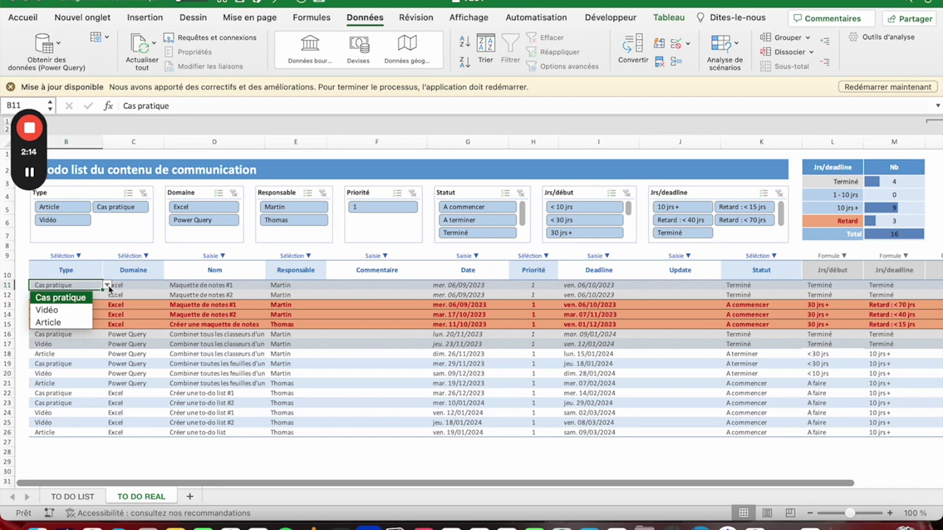
pyautogui.click(47, 435)
pyautogui.click(48, 433)
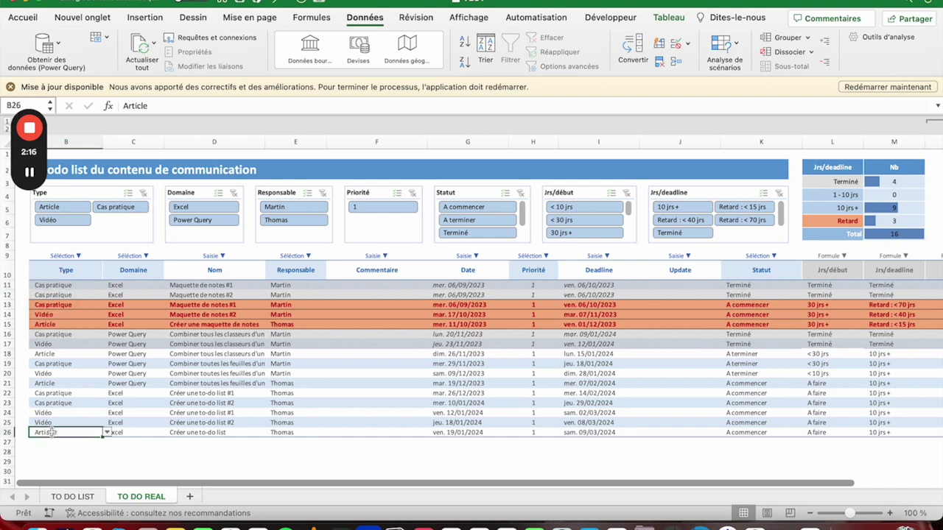
pyautogui.write('Articles')
pyautogui.press('Return')
pyautogui.click(67, 434)
pyautogui.click(107, 433)
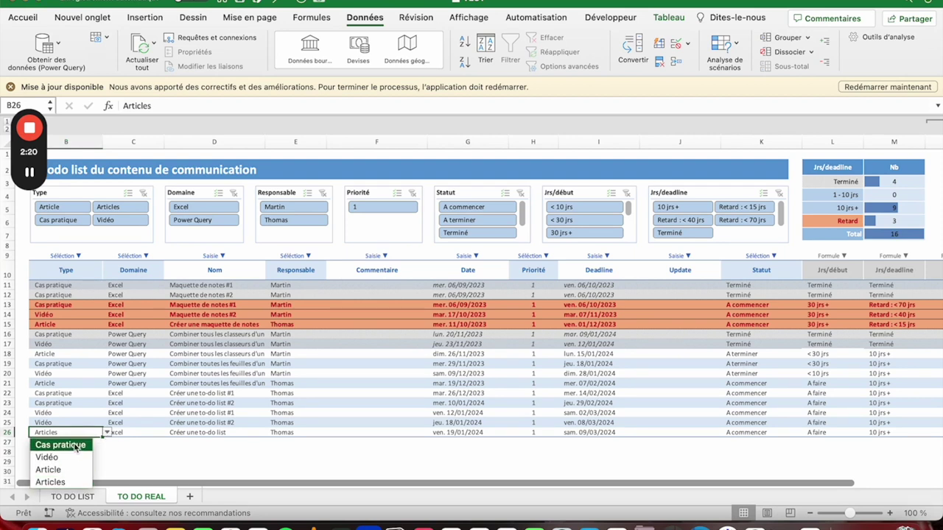
pyautogui.press('Escape')
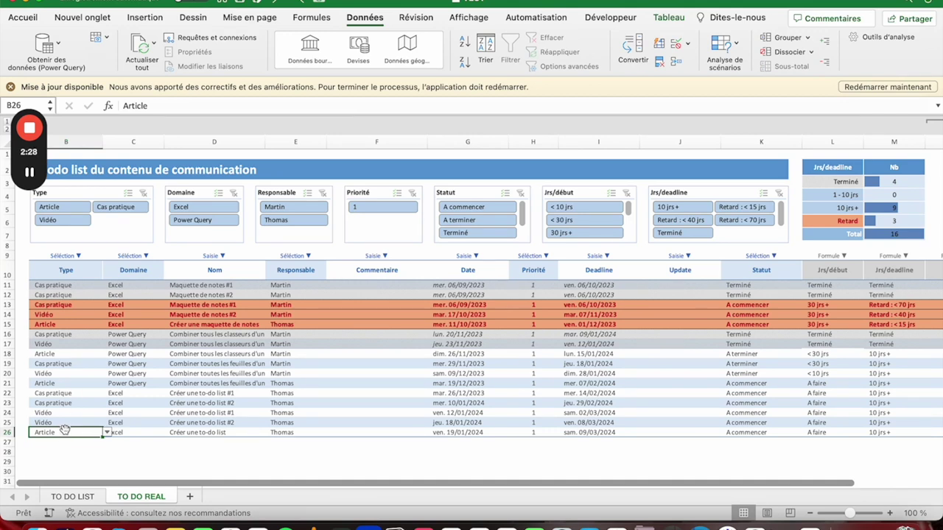
pyautogui.click(78, 286)
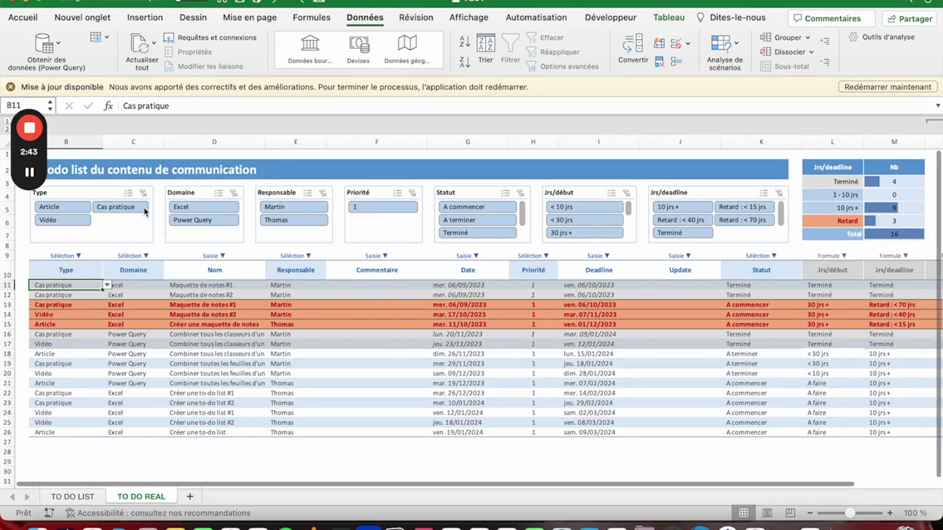
# Step: Add sheet Feuil1 with Cas pratique, Vidéo, Article and Newsletter in C3:C6
pyautogui.click(189, 498)
pyautogui.click(121, 155)
pyautogui.write('Cas prat')
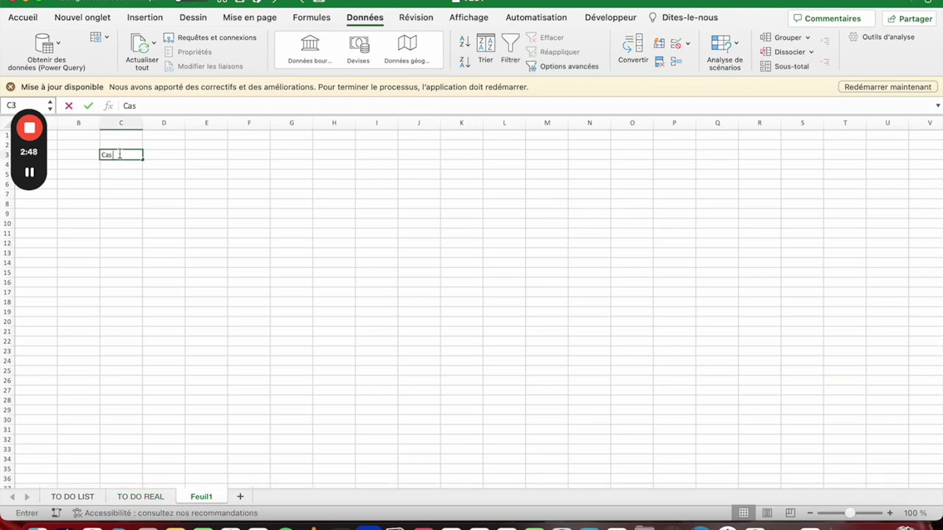
pyautogui.write('ique')
pyautogui.press('Return')
pyautogui.write('Vidéo')
pyautogui.press('Return')
pyautogui.write('Article')
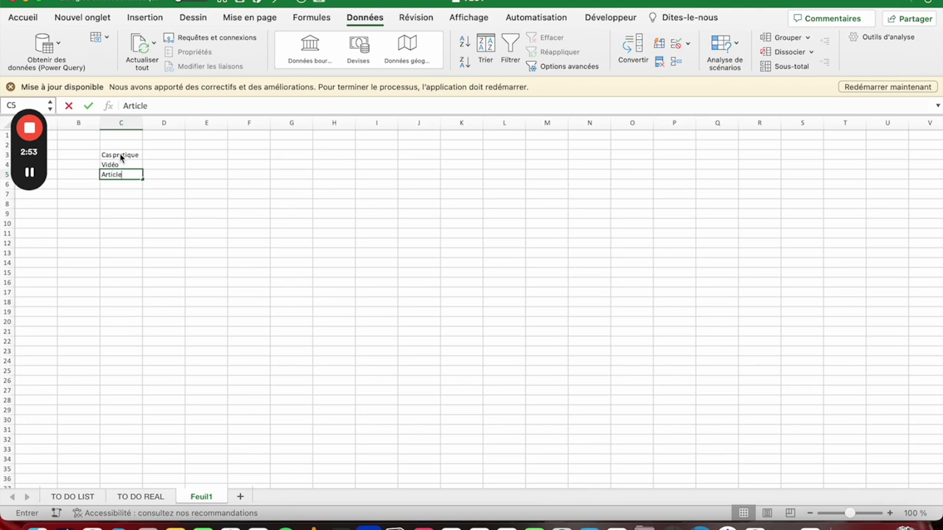
pyautogui.press('Return')
pyautogui.write('Newsle')
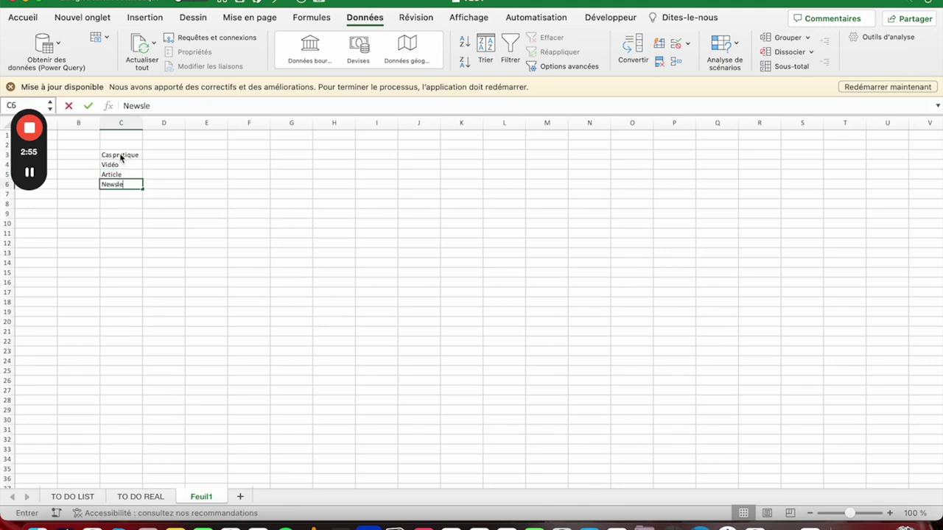
pyautogui.write('r')
pyautogui.press('Return')
pyautogui.click(74, 497)
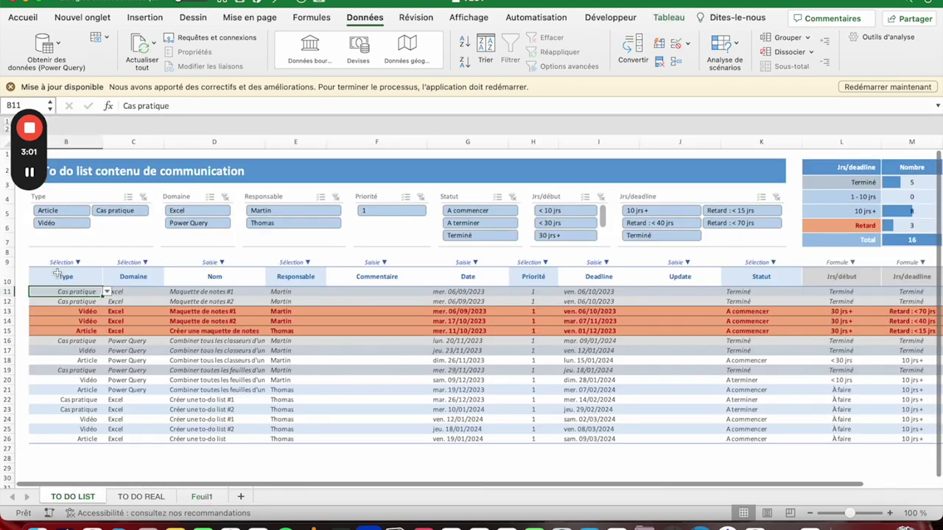
# Step: Repoint B11:B26's list source to =Feuil1!$C$3:$C$24 and check B11's choices
pyautogui.moveTo(56, 289); pyautogui.dragTo(66, 439)
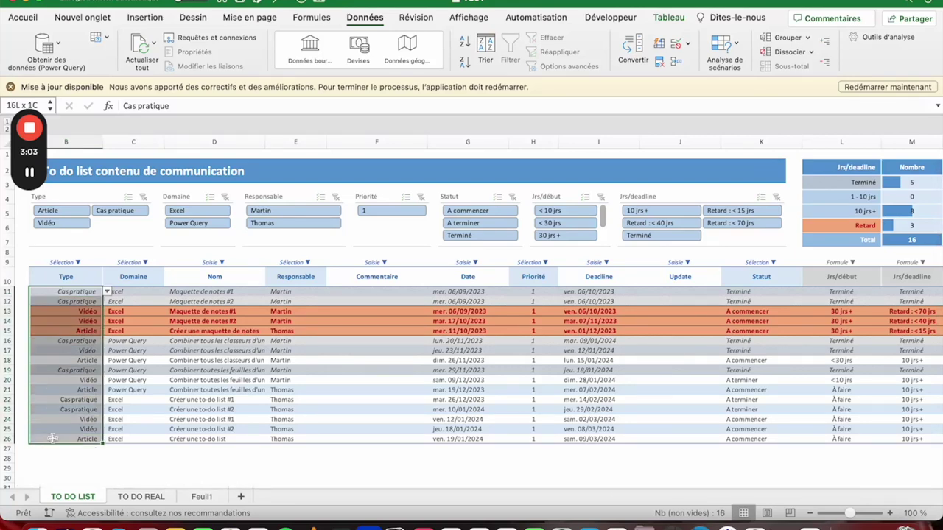
pyautogui.click(676, 44)
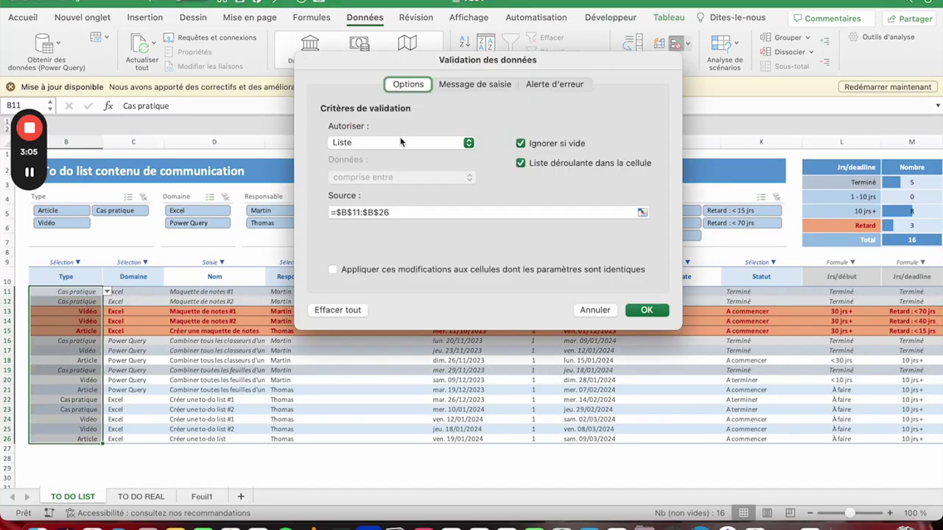
pyautogui.click(645, 212)
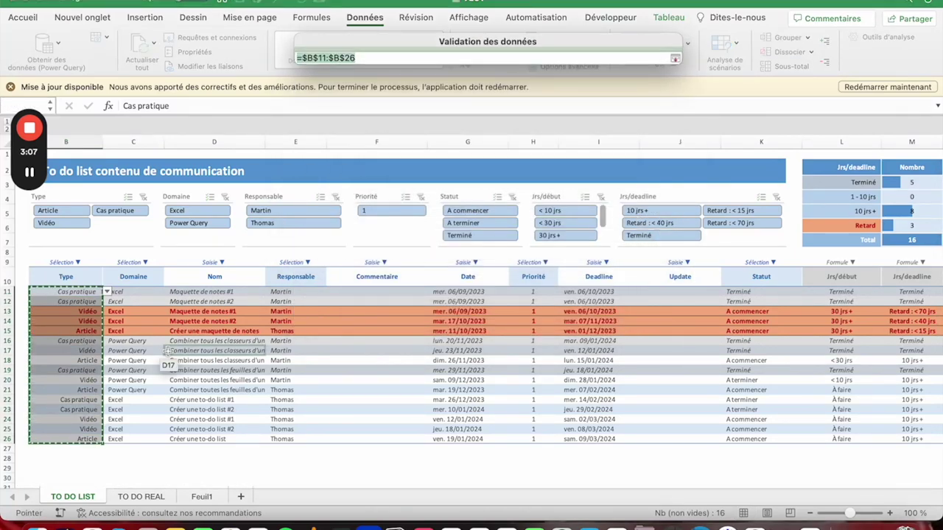
pyautogui.click(202, 498)
pyautogui.moveTo(124, 154); pyautogui.dragTo(124, 360)
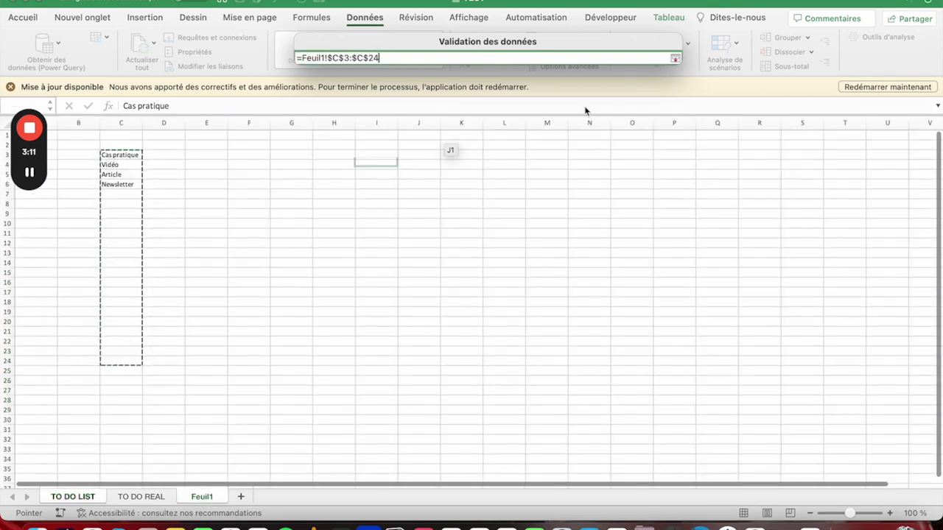
pyautogui.click(674, 58)
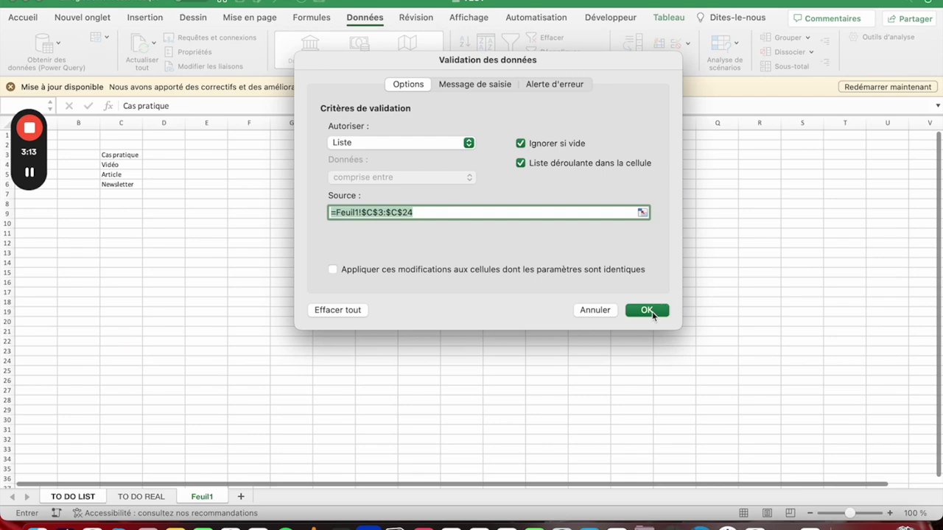
pyautogui.click(647, 310)
pyautogui.click(108, 292)
pyautogui.click(152, 309)
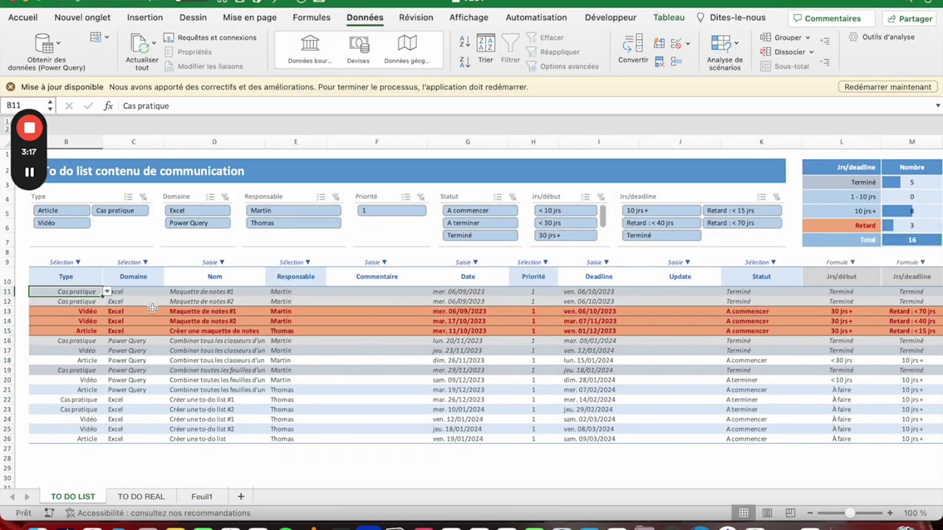
# Step: Try entering Post linkedin in B11 and cancel the rejection alert
pyautogui.write('Post linkedin')
pyautogui.press('Return')
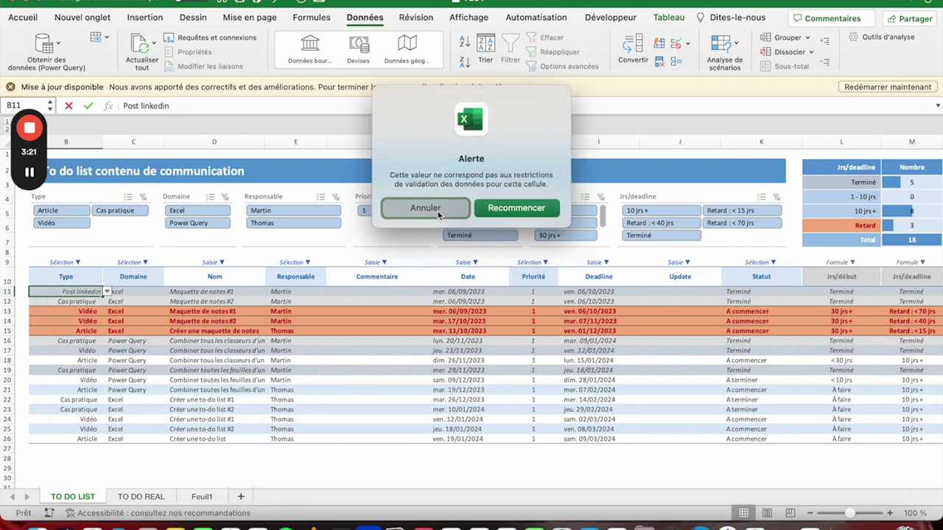
pyautogui.click(437, 210)
# Step: Add Post linkedin to Feuil1 C7 and check it appears in B11's Type choices
pyautogui.click(201, 497)
pyautogui.click(124, 194)
pyautogui.write('Post link')
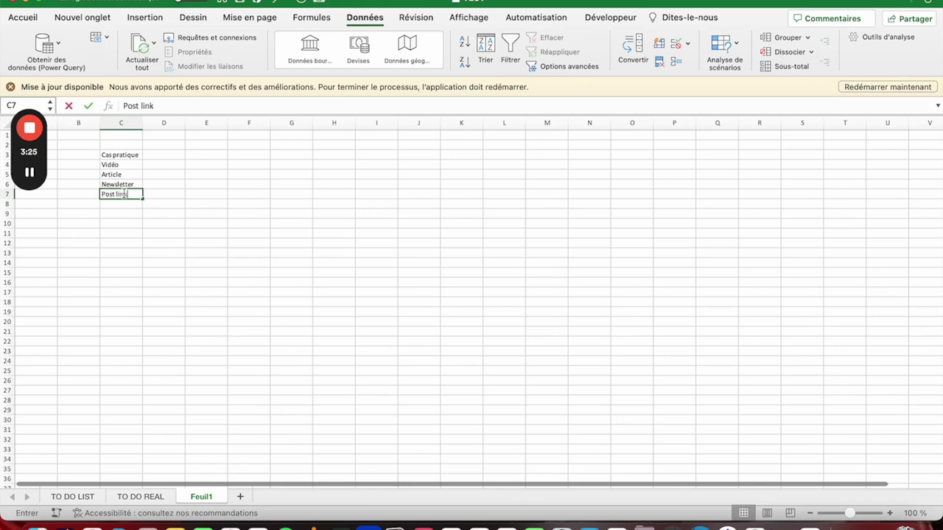
pyautogui.press('Return')
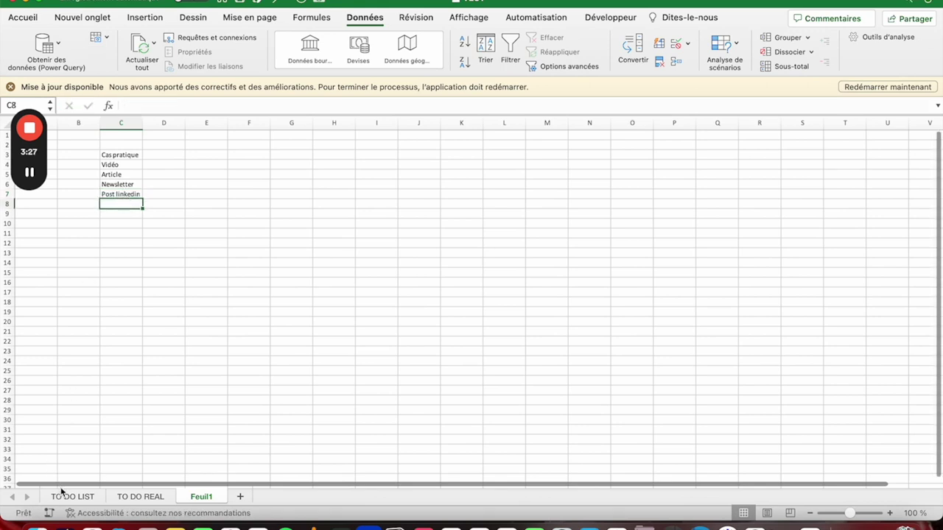
pyautogui.click(65, 497)
pyautogui.click(107, 292)
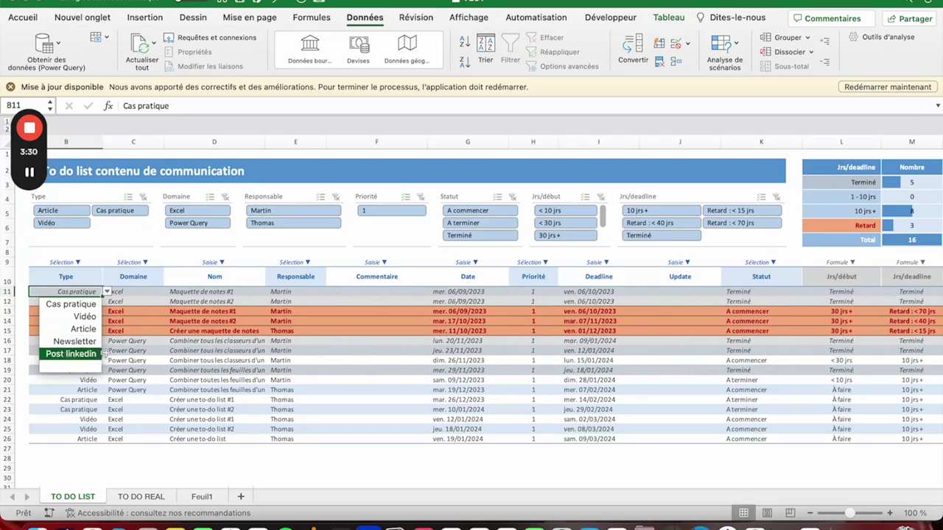
# Step: Undo the Feuil1 list entries and the B26 change, ending on TO DO REAL
pyautogui.press('Escape')
pyautogui.press('super+z')
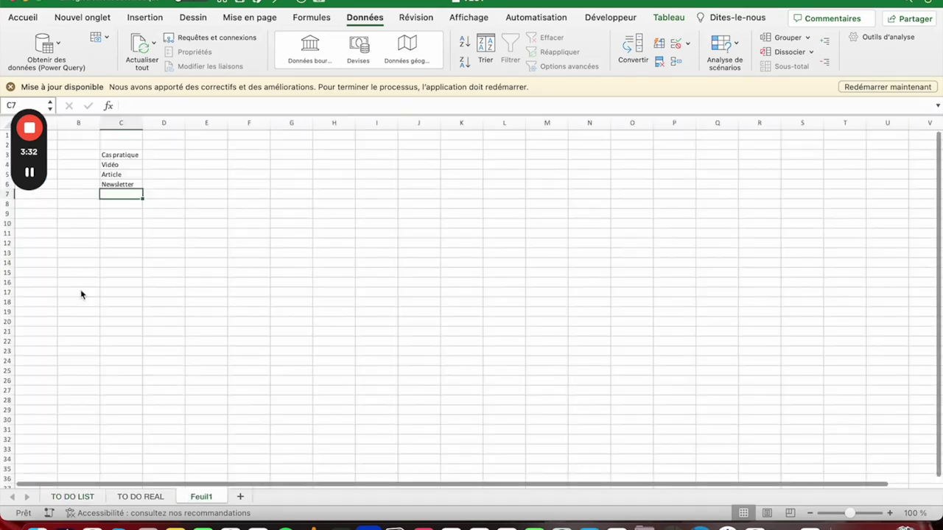
pyautogui.hotkey('ctrl', 'pageup')
pyautogui.hotkey('ctrl', 'pageup')
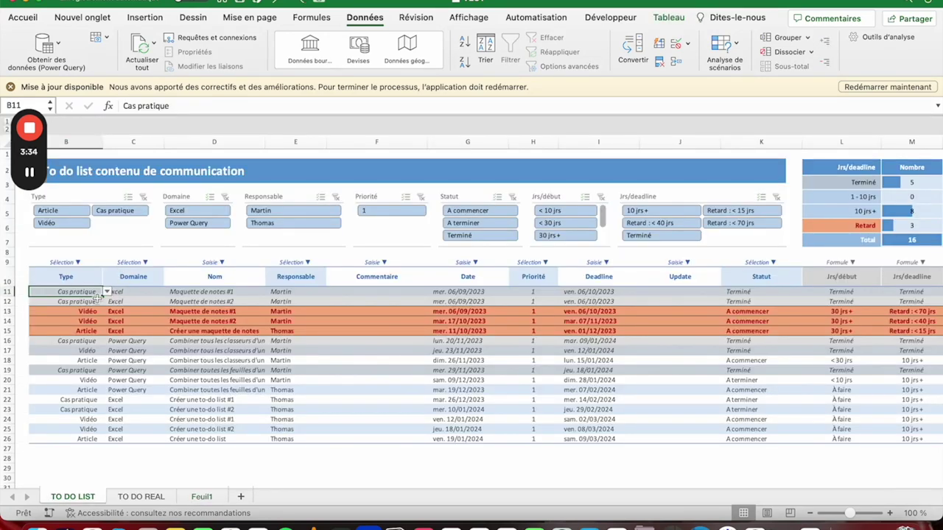
pyautogui.hotkey('ctrl', 'pagedown')
pyautogui.hotkey('ctrl', 'pagedown')
pyautogui.press('super+z')
pyautogui.press('super+z')
pyautogui.press('super+z')
pyautogui.press('super+z')
pyautogui.press('super+z')
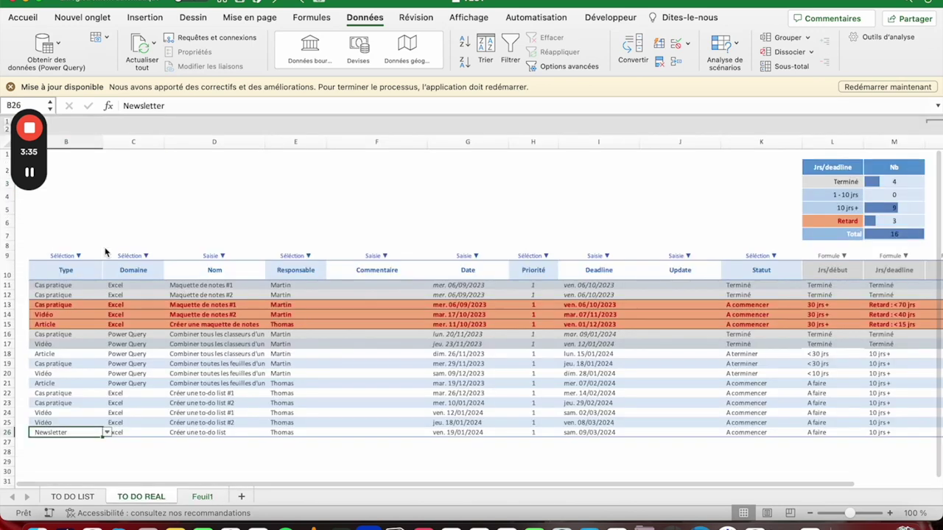
pyautogui.press('super+z')
pyautogui.press('super+z')
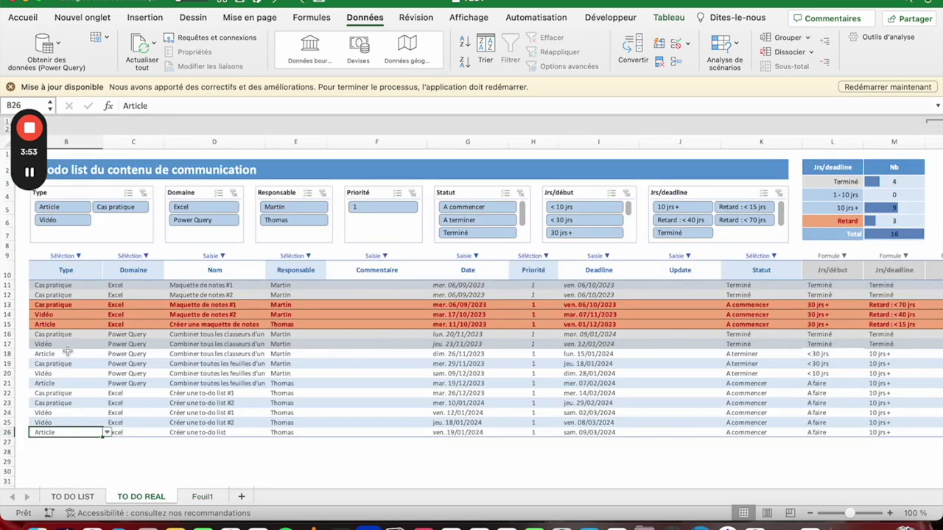
# Step: Select the Domaine cells C11 to C26 on the TO DO REAL sheet
pyautogui.click(122, 286)
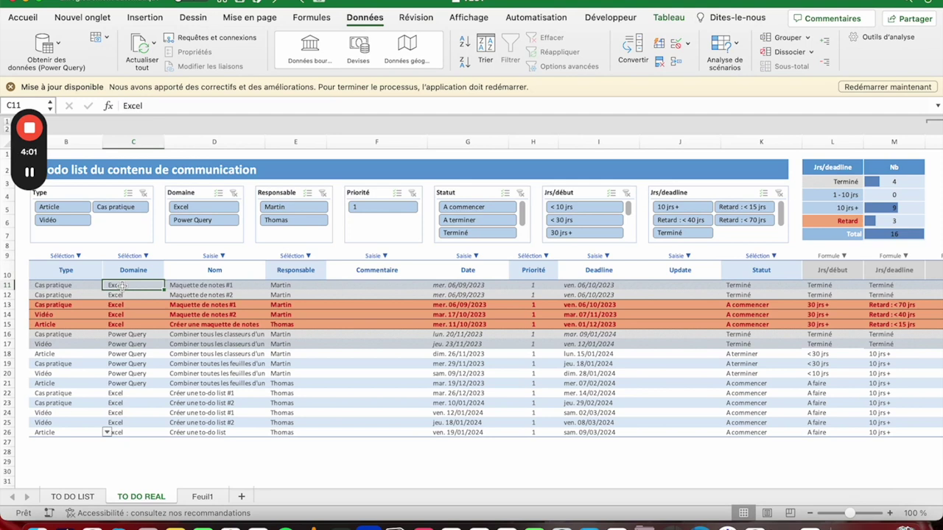
pyautogui.click(51, 440)
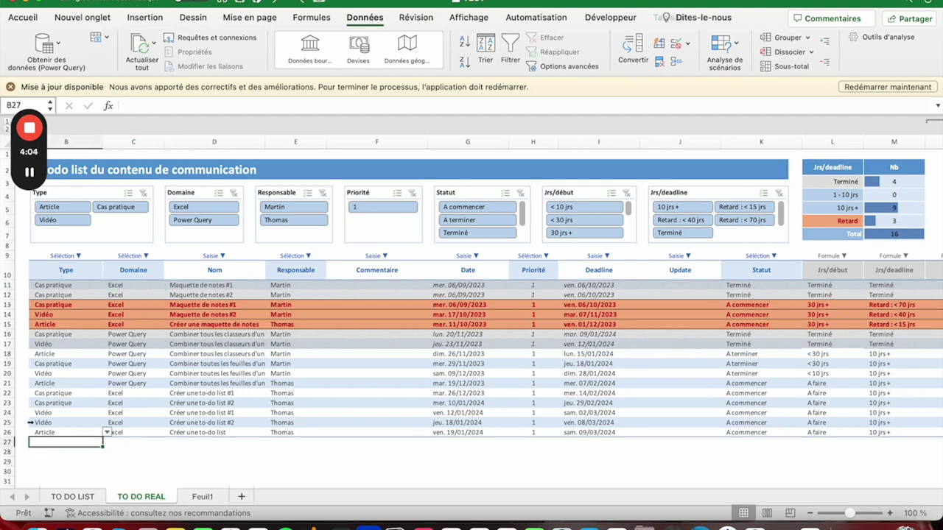
pyautogui.moveTo(116, 284); pyautogui.dragTo(126, 434)
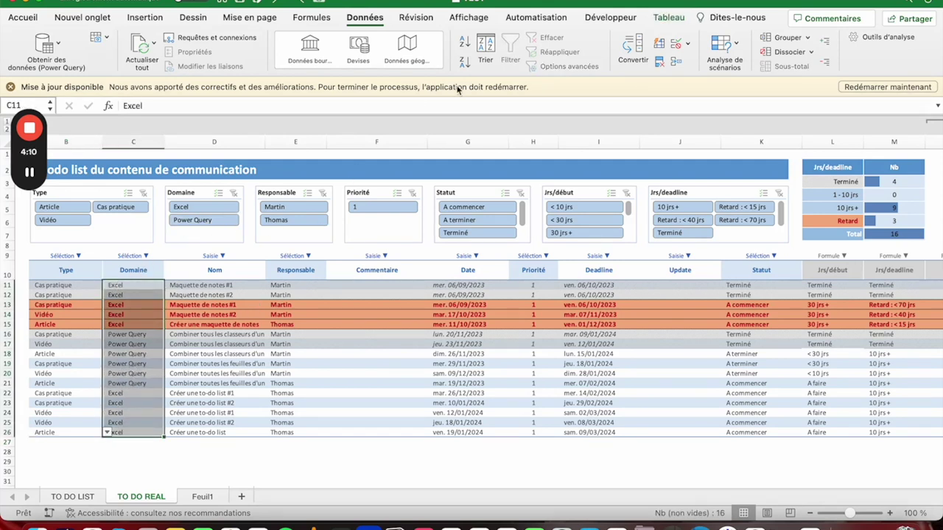
# Step: Apply Liste validation to the Domaine cells with source =$C$11:$C$26
pyautogui.click(679, 47)
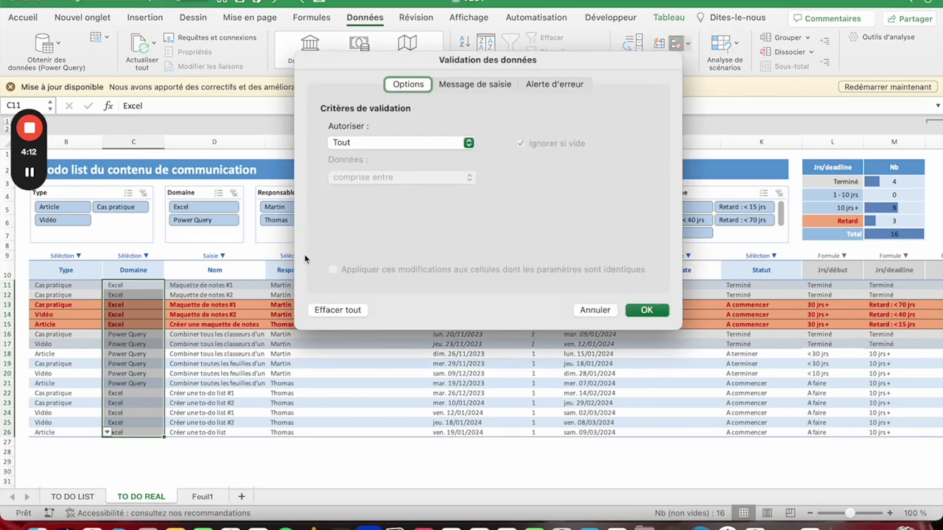
pyautogui.click(394, 141)
pyautogui.click(373, 181)
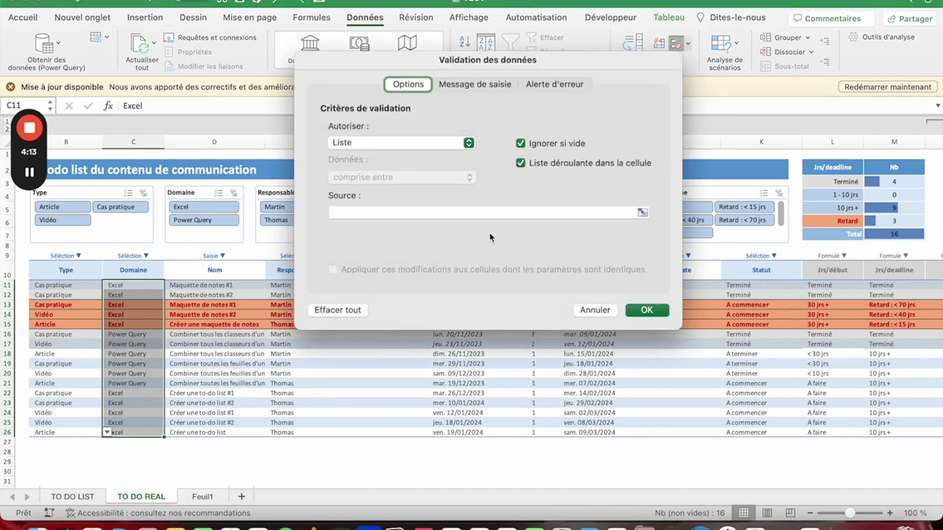
pyautogui.click(642, 214)
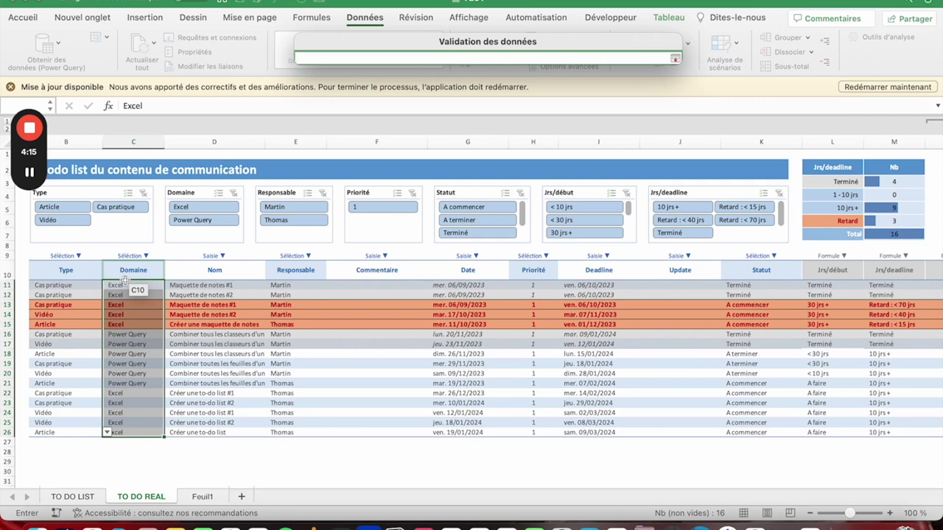
pyautogui.moveTo(125, 280); pyautogui.dragTo(122, 433)
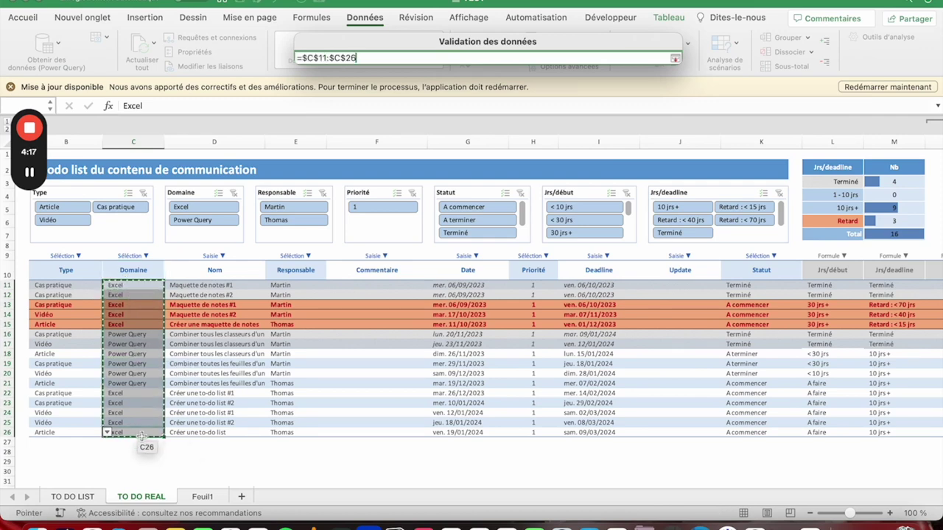
pyautogui.press('Return')
pyautogui.press('Return')
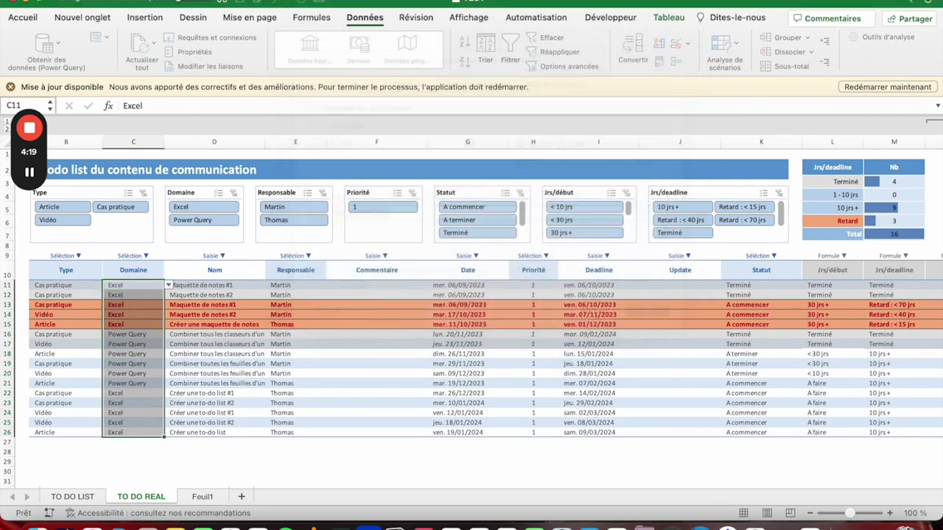
# Step: Test by entering VBA in C27, check C11's Domaine choices, then undo the entry
pyautogui.click(130, 442)
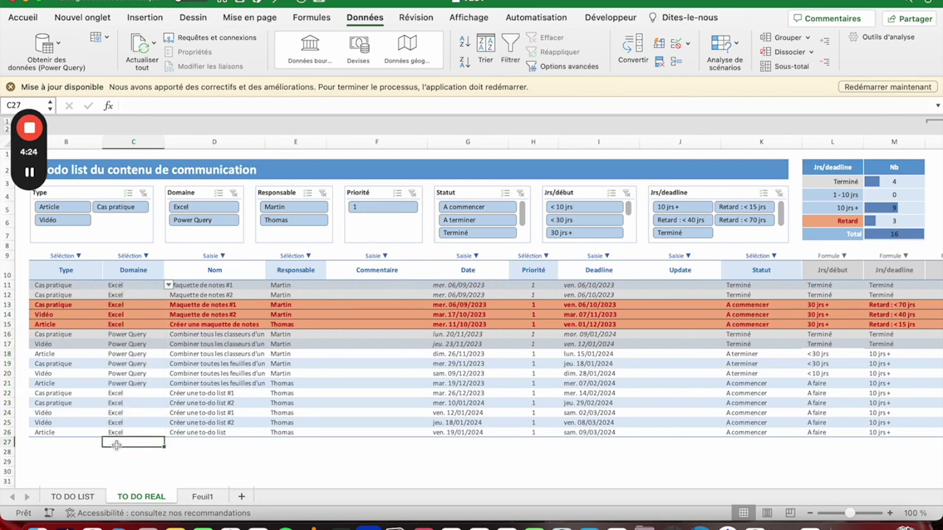
pyautogui.write('VBA')
pyautogui.press('Return')
pyautogui.click(131, 442)
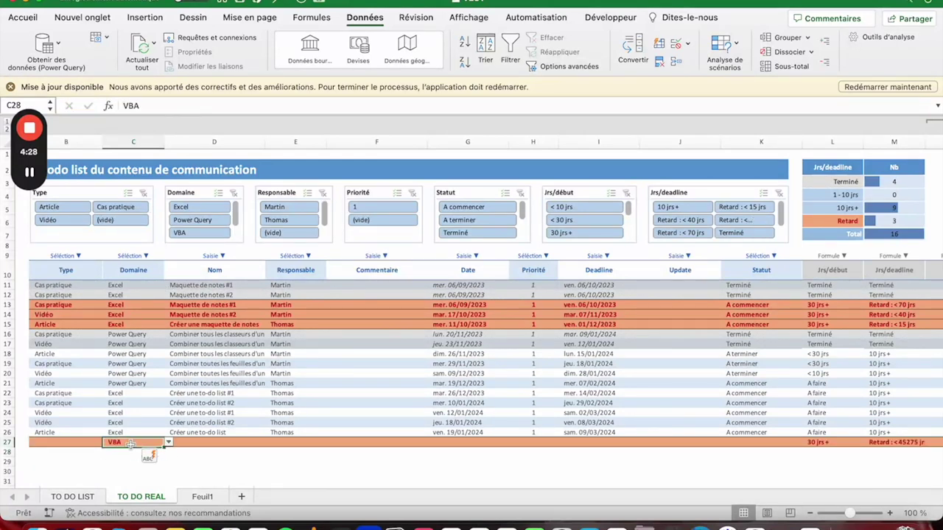
pyautogui.click(159, 286)
pyautogui.click(168, 285)
pyautogui.press('Escape')
pyautogui.hotkey('ctrl', 'z')
pyautogui.hotkey('ctrl', 'z')
pyautogui.click(139, 353)
pyautogui.click(215, 285)
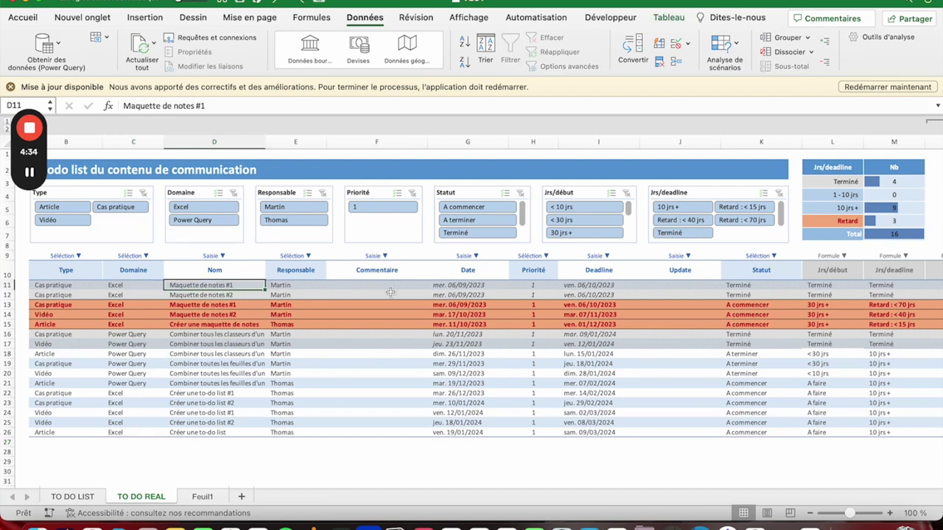
# Step: Give Statut cells K11:K26 list validation sourced from =$K$11:$K$26
pyautogui.click(767, 286)
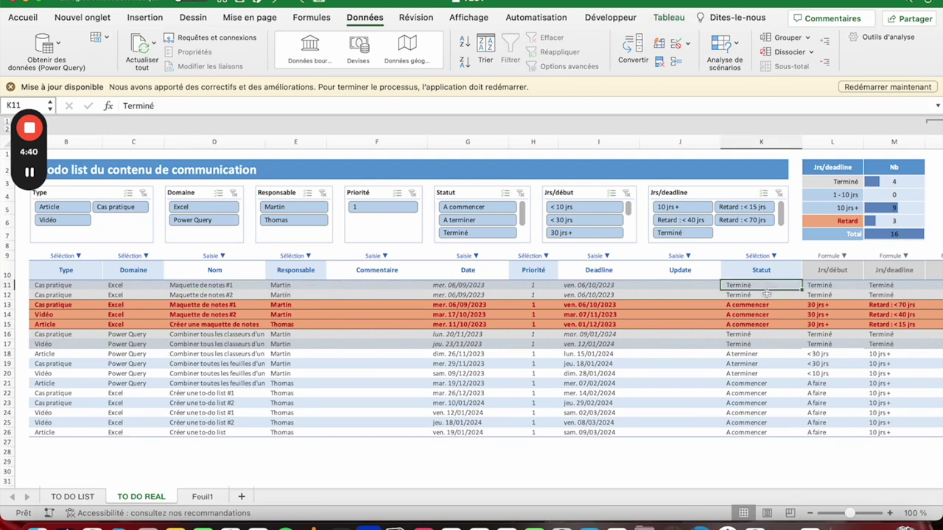
pyautogui.moveTo(767, 286); pyautogui.dragTo(767, 433)
pyautogui.click(675, 44)
pyautogui.click(414, 150)
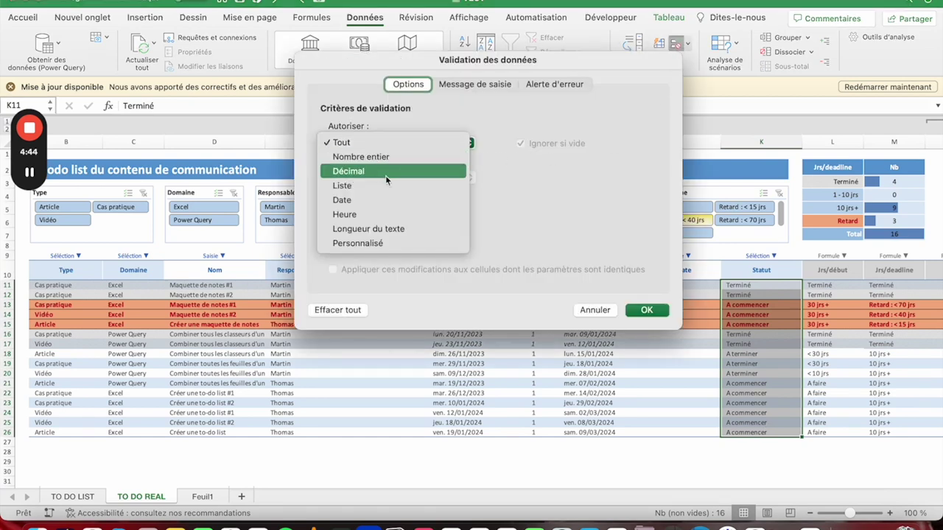
pyautogui.click(375, 181)
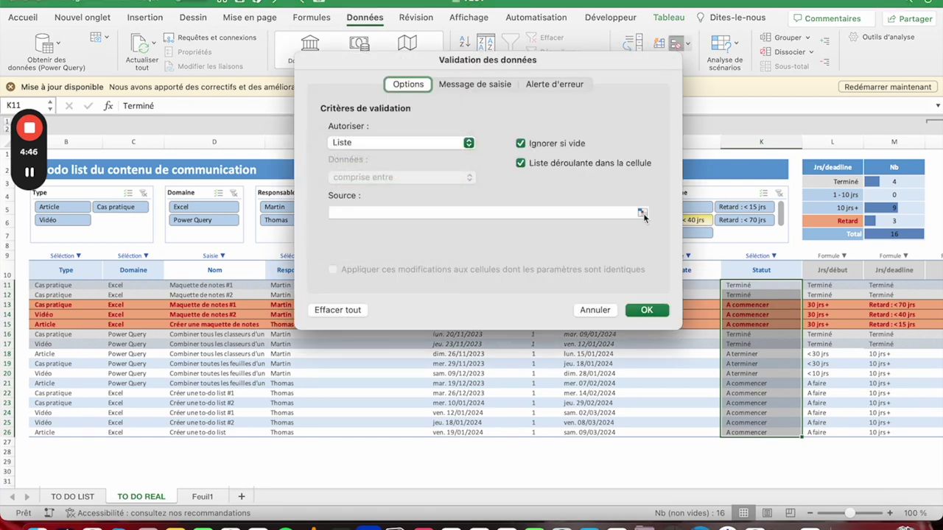
pyautogui.click(643, 213)
pyautogui.moveTo(760, 285); pyautogui.dragTo(761, 433)
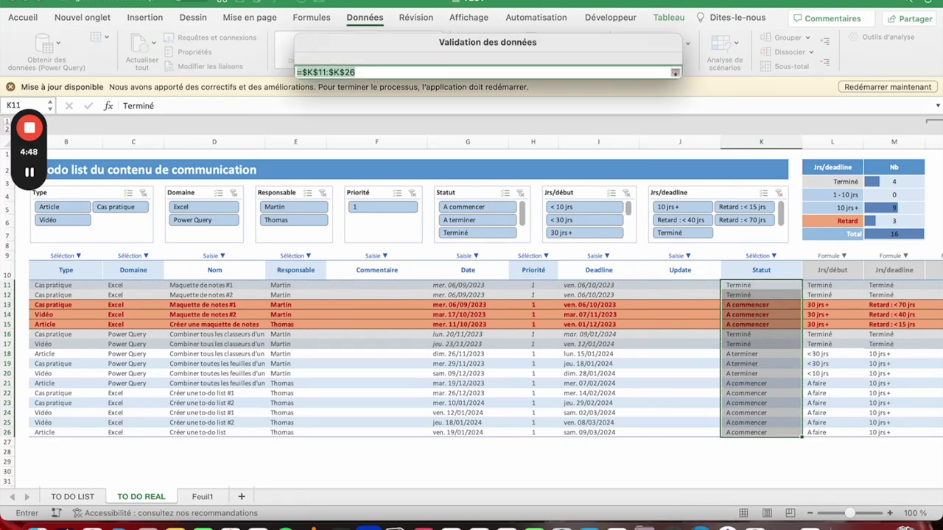
pyautogui.click(650, 308)
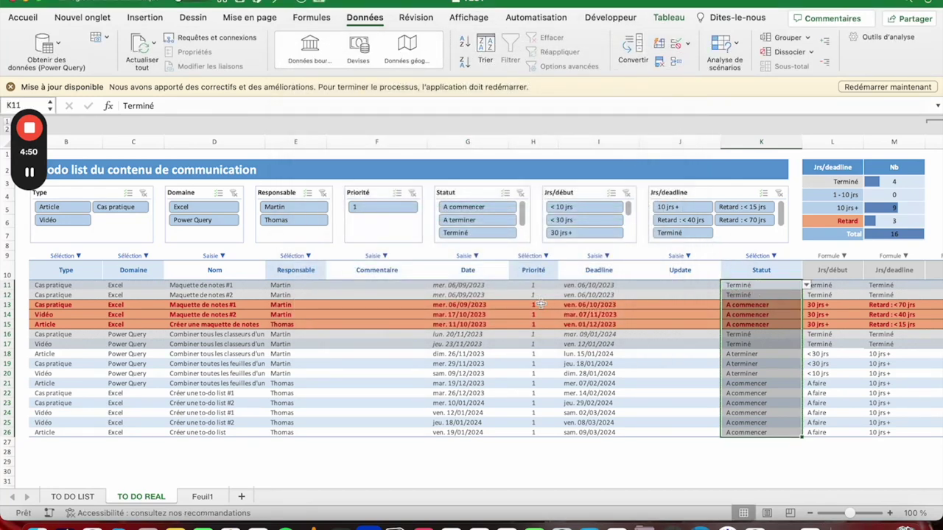
# Step: Select blocks of Domaine cells, then the Statut cells K11 to K26
pyautogui.moveTo(74, 285); pyautogui.dragTo(69, 435)
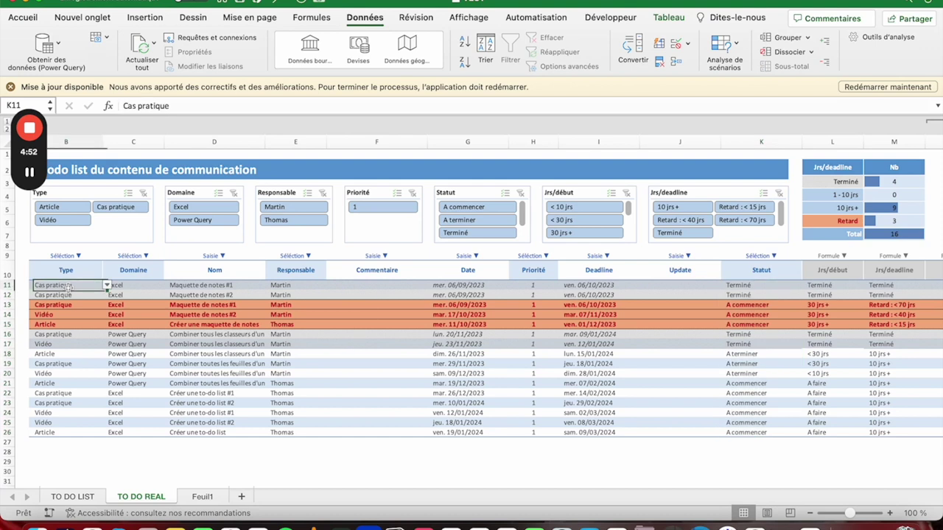
pyautogui.moveTo(123, 294); pyautogui.dragTo(124, 416)
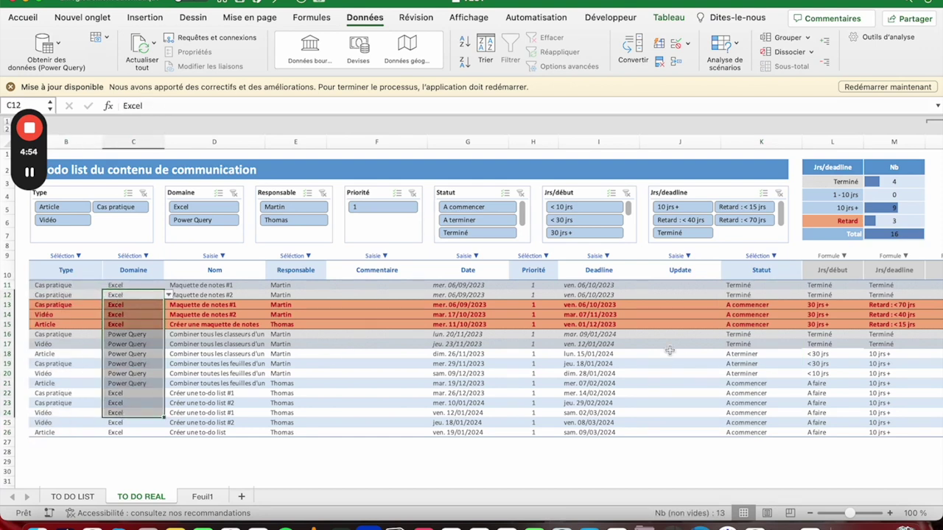
pyautogui.moveTo(746, 288); pyautogui.dragTo(744, 374)
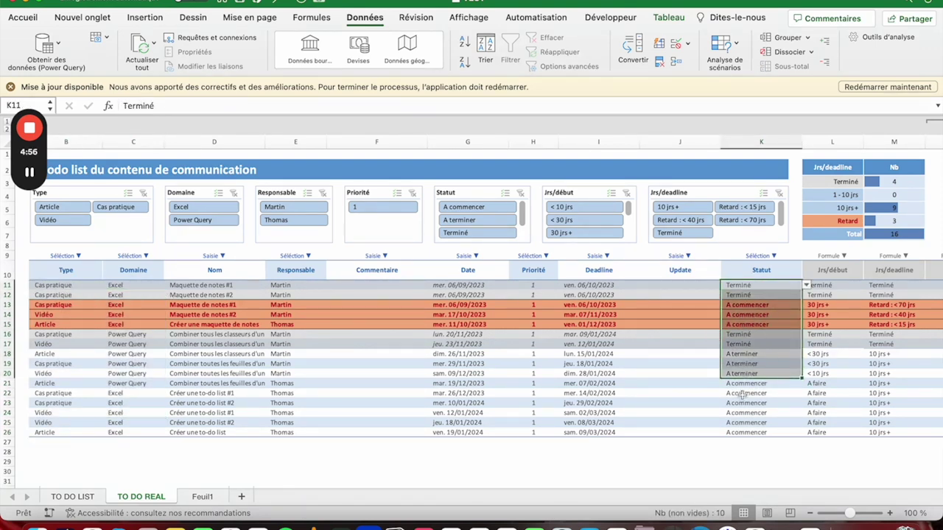
pyautogui.click(747, 432)
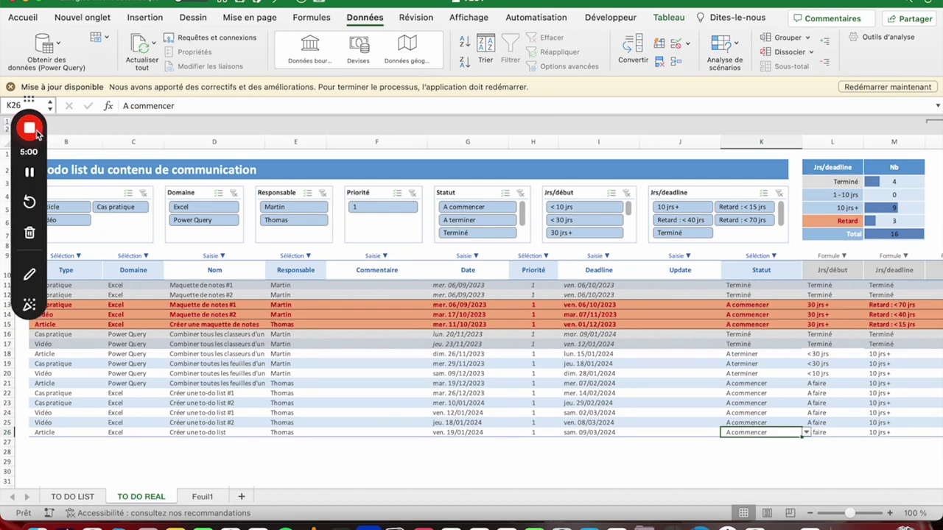
# Step: Give Responsable cells E11:E26 list validation sourced from E11:E26
pyautogui.click(285, 286)
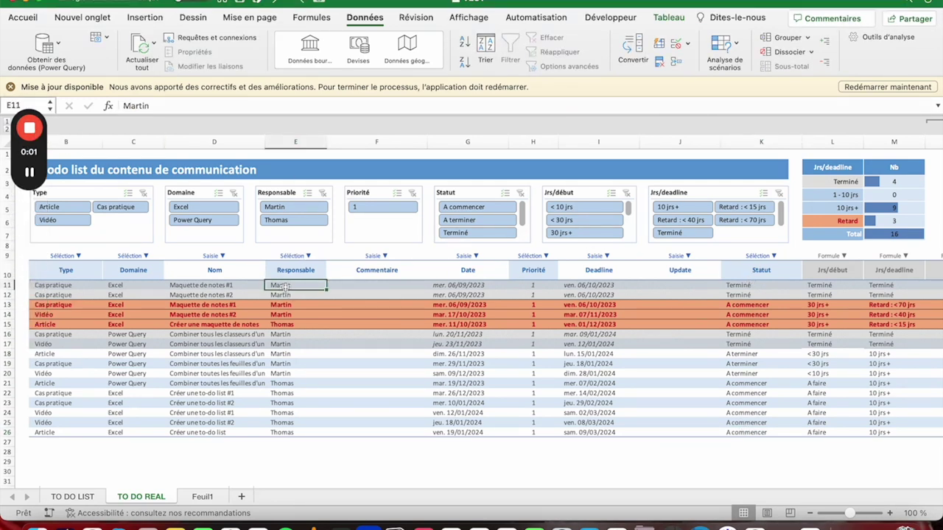
pyautogui.moveTo(284, 287); pyautogui.dragTo(295, 432)
pyautogui.click(674, 42)
pyautogui.click(407, 142)
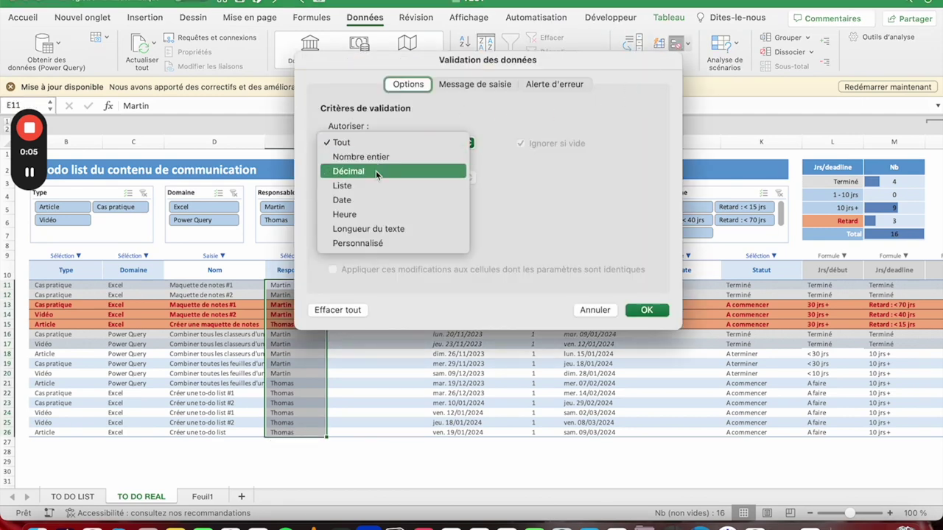
pyautogui.click(372, 184)
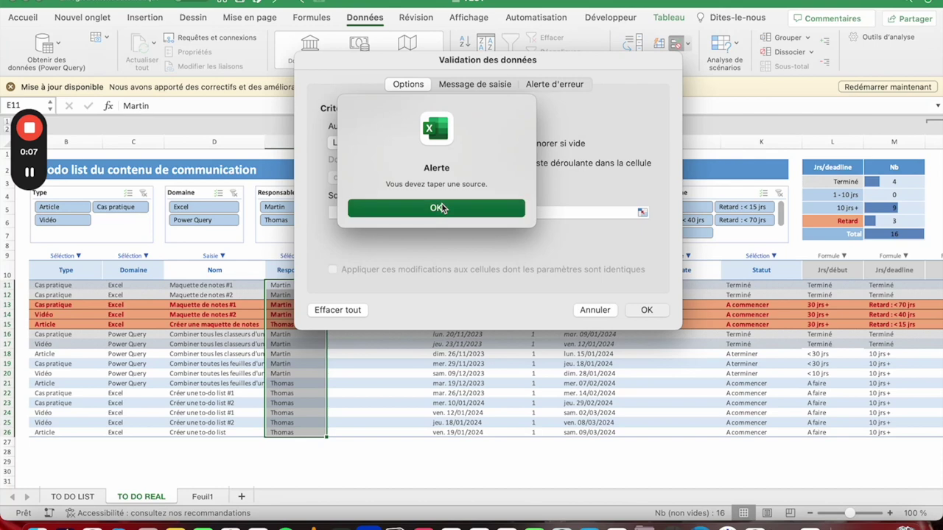
pyautogui.click(438, 208)
pyautogui.click(643, 212)
pyautogui.moveTo(281, 285); pyautogui.dragTo(295, 433)
pyautogui.press('Return')
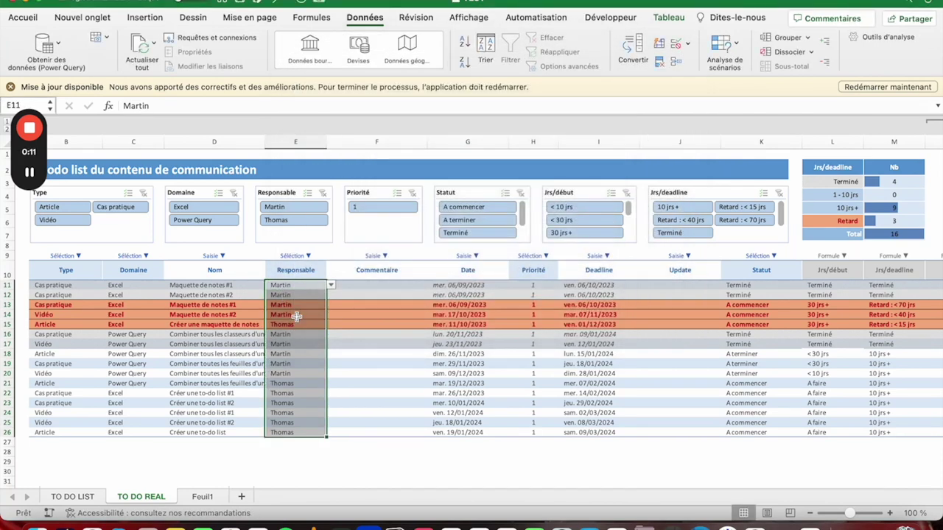
# Step: Enter 'A' in E26 and 'Antonin' in E11 to test the Responsable list
pyautogui.click(281, 433)
pyautogui.write('Amine')
pyautogui.press('Return')
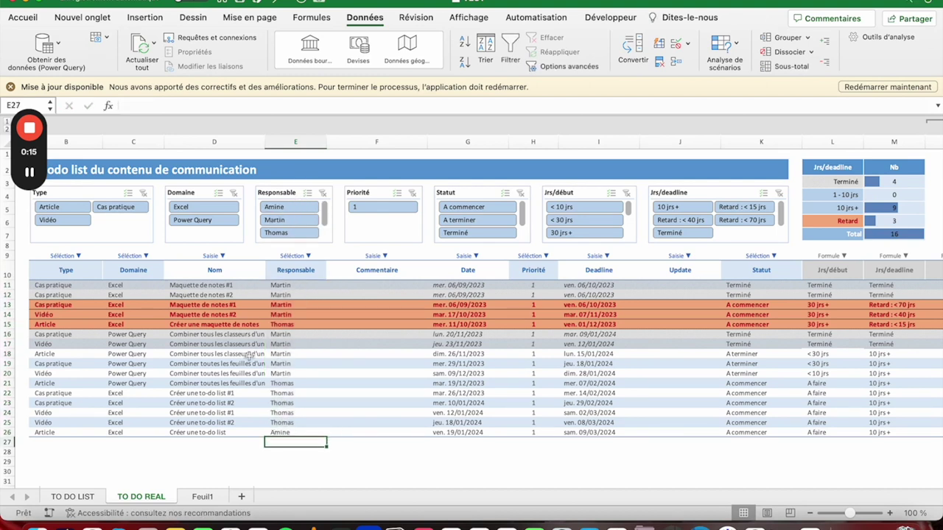
pyautogui.moveTo(295, 294); pyautogui.dragTo(295, 453)
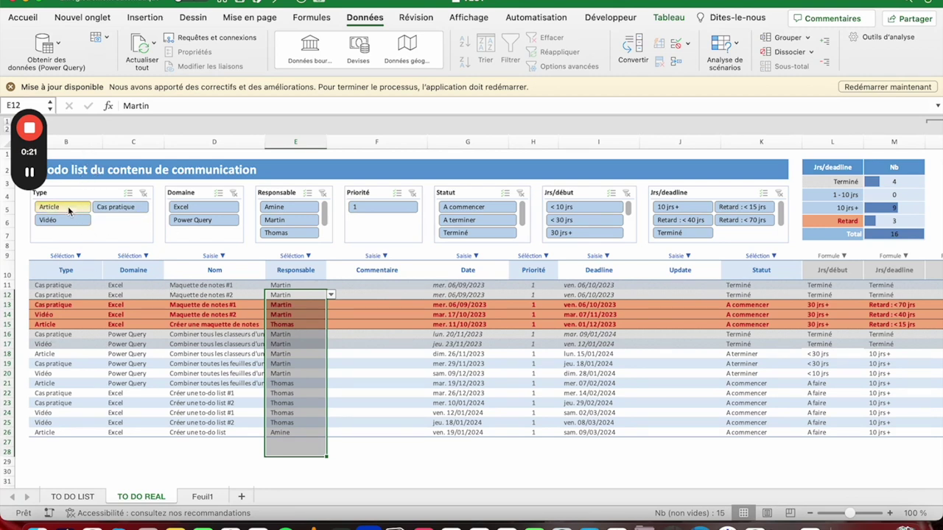
pyautogui.click(280, 287)
pyautogui.write('Antonin')
pyautogui.press('Return')
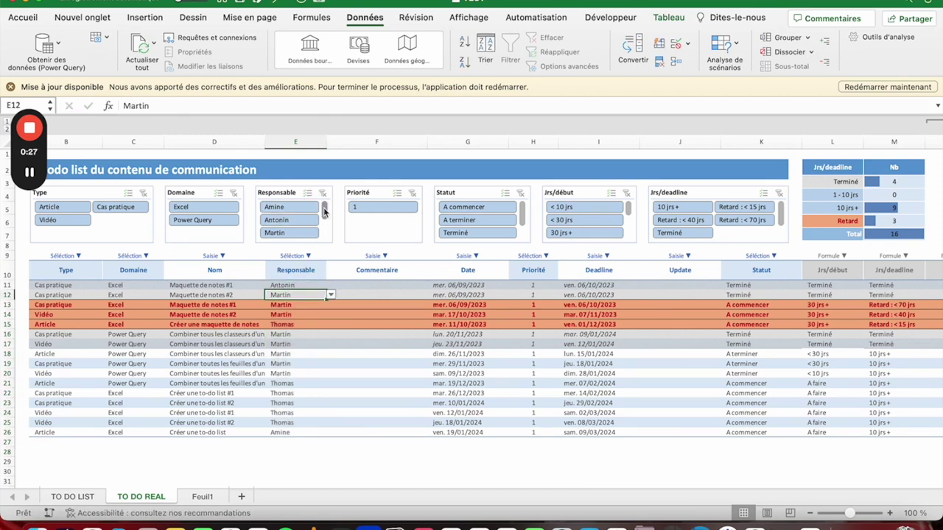
# Step: Choose Martin from E11's Responsable drop-down list
pyautogui.click(301, 286)
pyautogui.click(331, 285)
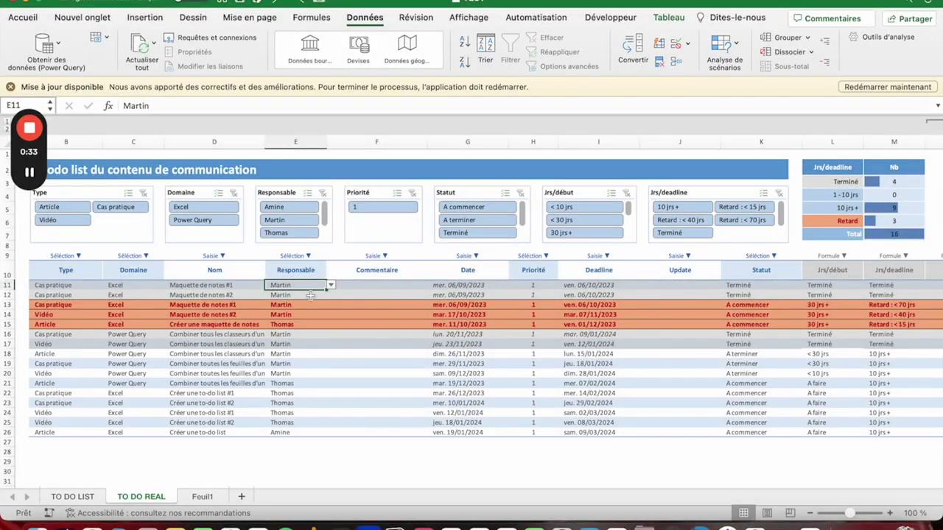
pyautogui.click(535, 284)
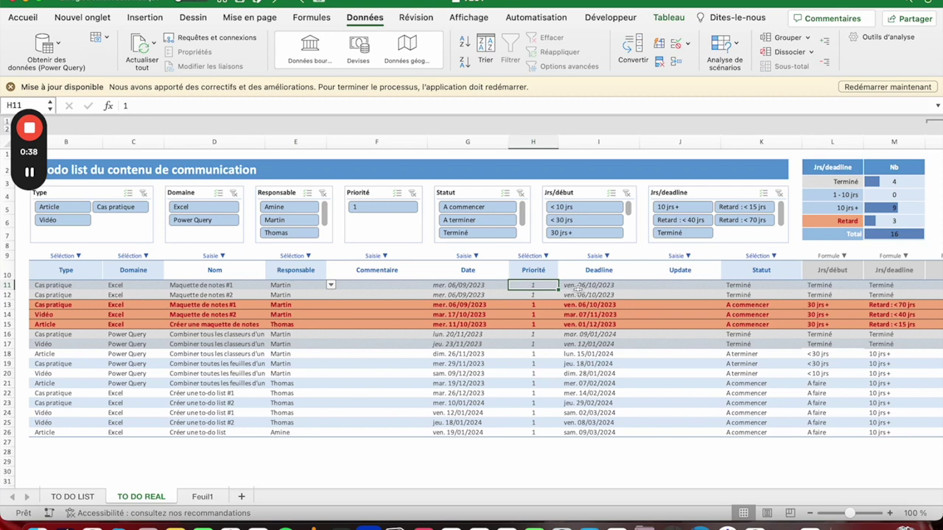
# Step: Give Priorité cells H11:H26 list validation with source 1;2;3;4
pyautogui.moveTo(535, 286); pyautogui.dragTo(534, 433)
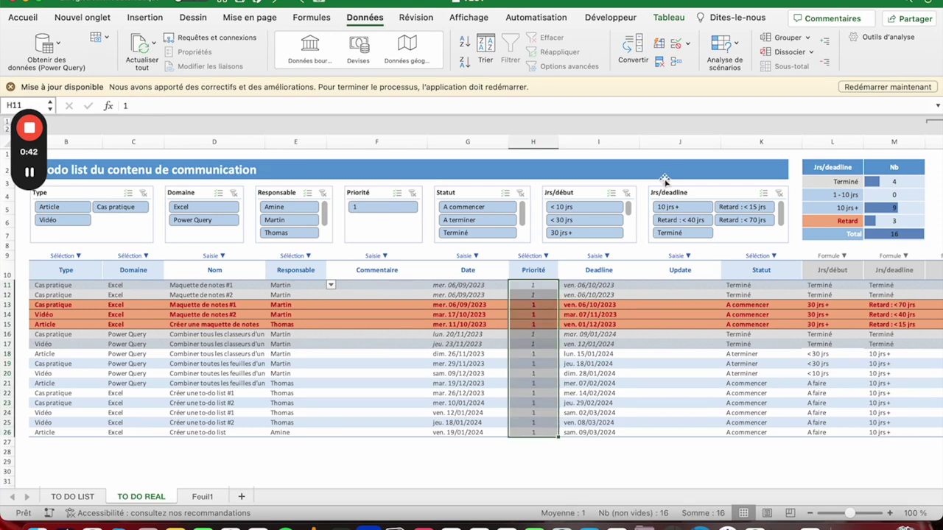
pyautogui.click(680, 45)
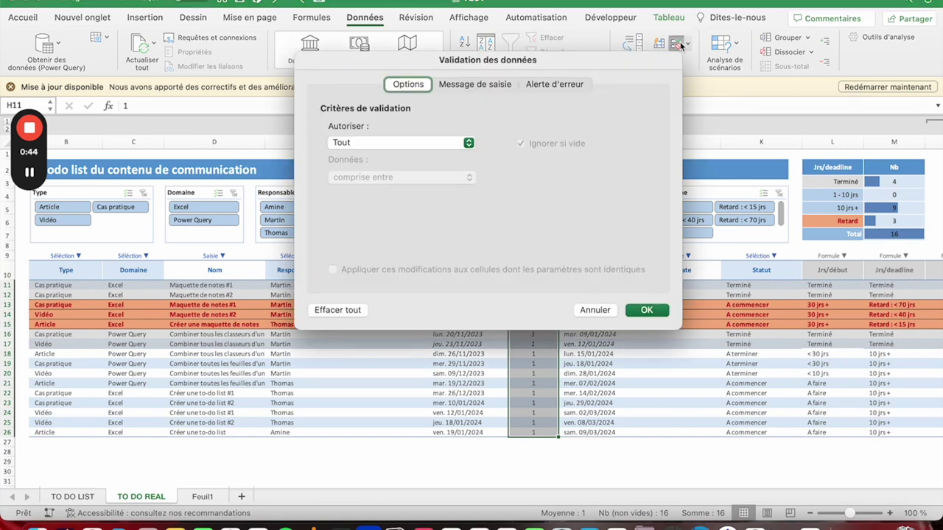
pyautogui.click(409, 142)
pyautogui.click(382, 184)
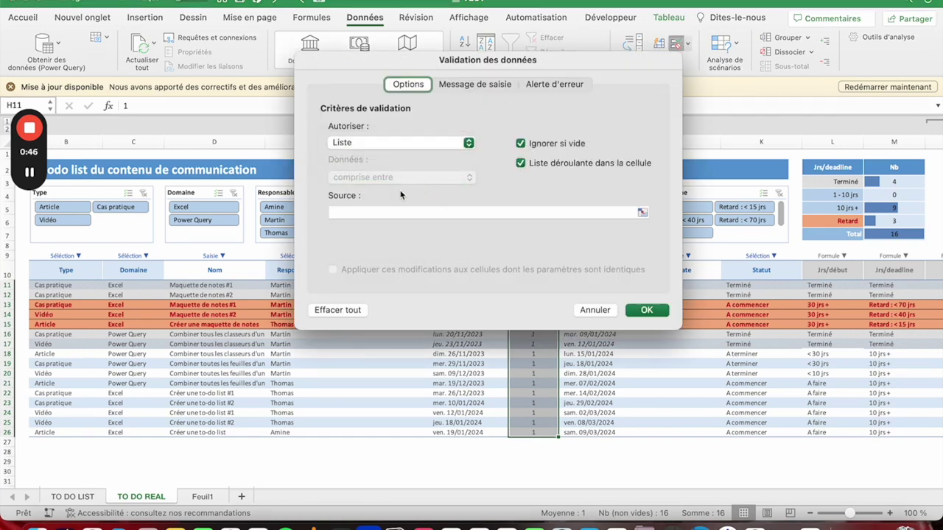
pyautogui.click(386, 212)
pyautogui.moveTo(382, 59); pyautogui.dragTo(379, 53)
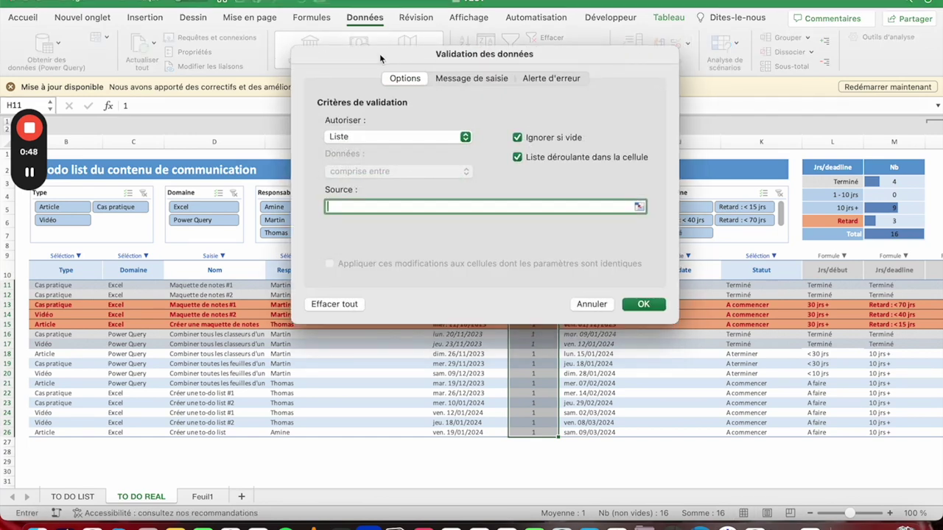
pyautogui.write('1')
pyautogui.write(';2;3;4')
pyautogui.click(643, 306)
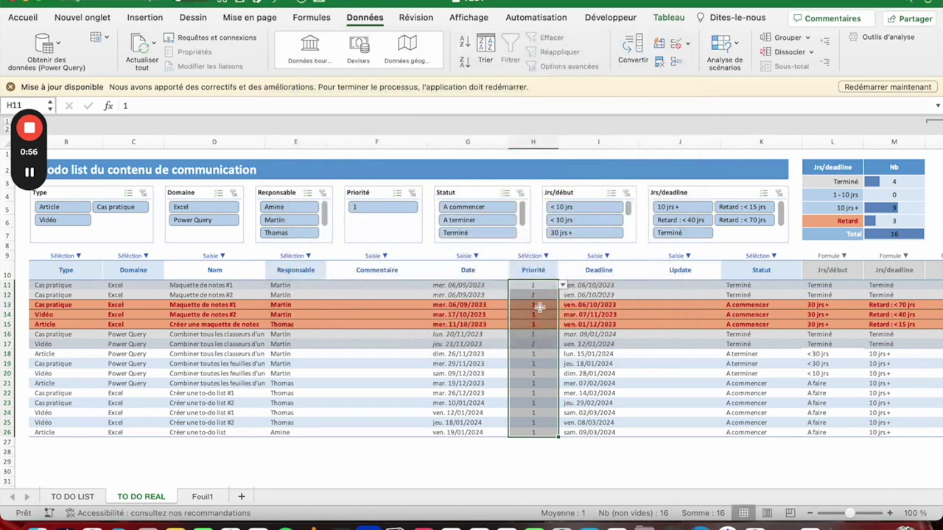
# Step: Enter 5 in H12, cancel the rejection alert, and reselect H11:H26
pyautogui.click(530, 287)
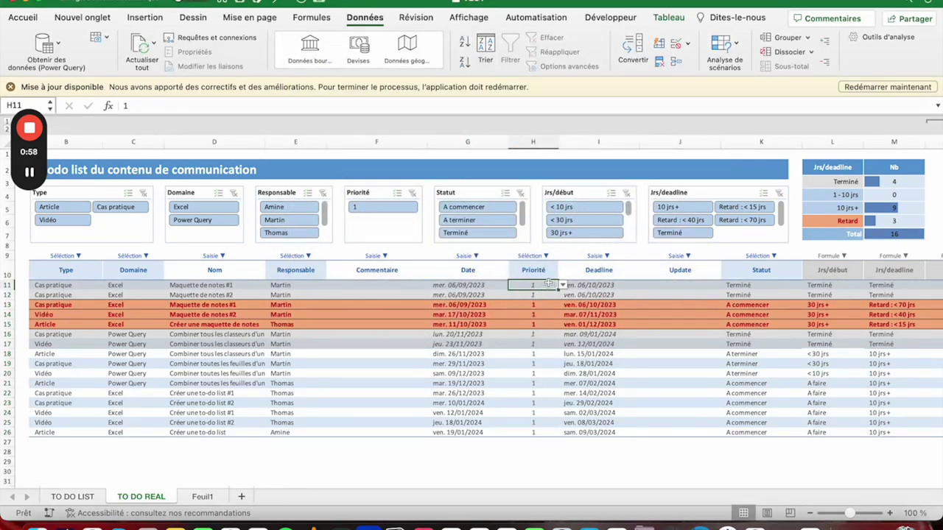
pyautogui.click(545, 296)
pyautogui.write('5')
pyautogui.press('Return')
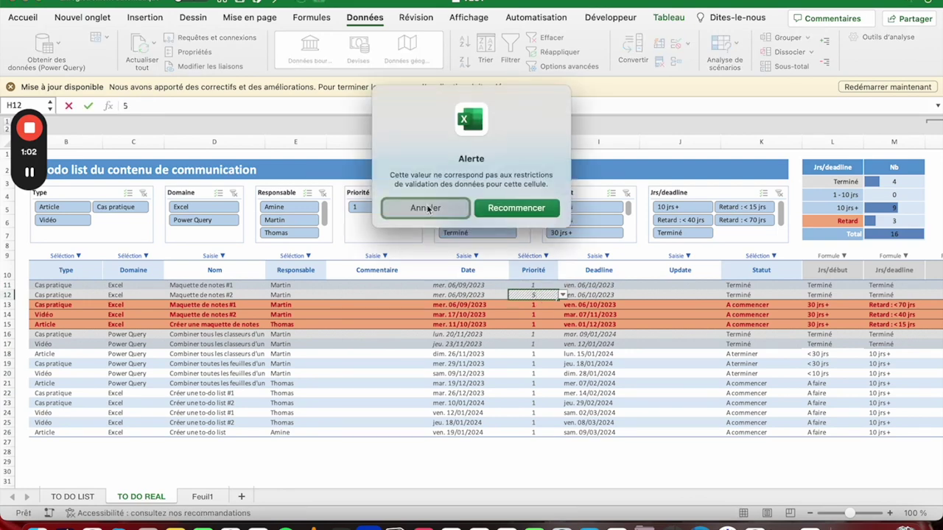
pyautogui.click(428, 209)
pyautogui.moveTo(535, 287); pyautogui.dragTo(546, 436)
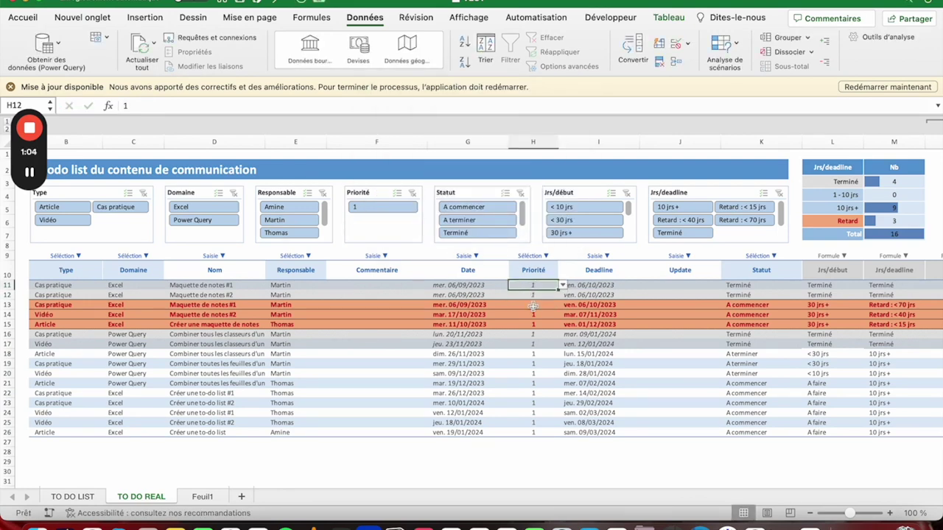
pyautogui.click(677, 44)
pyautogui.click(386, 212)
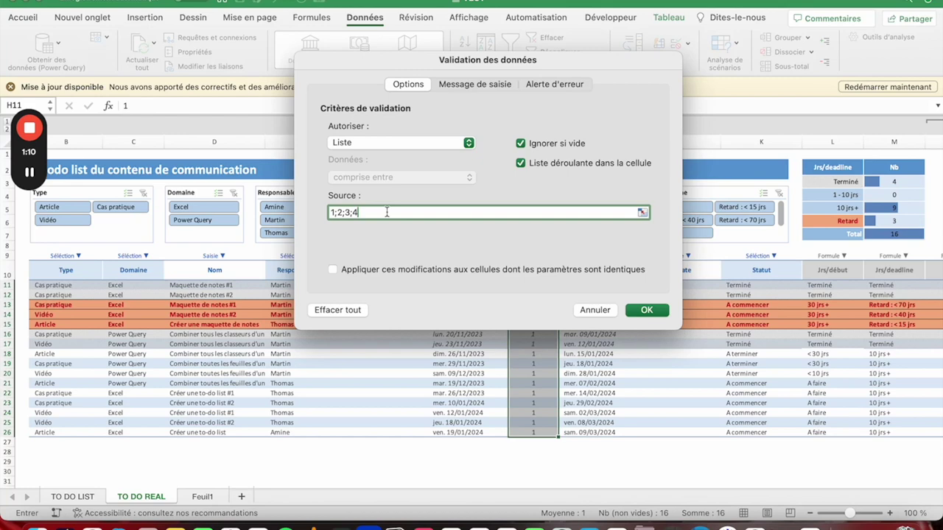
pyautogui.write(';')
pyautogui.press('BackSpace')
pyautogui.click(653, 310)
pyautogui.moveTo(532, 285); pyautogui.dragTo(538, 434)
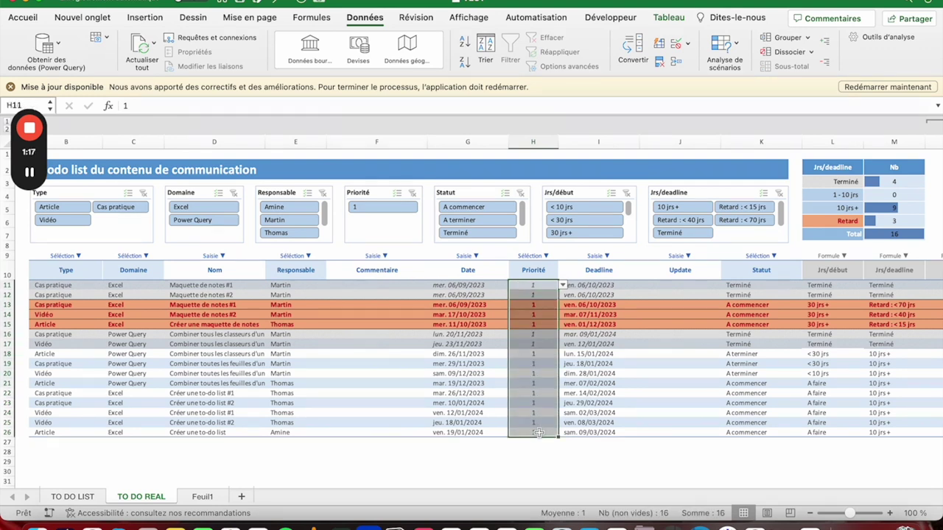
pyautogui.click(533, 285)
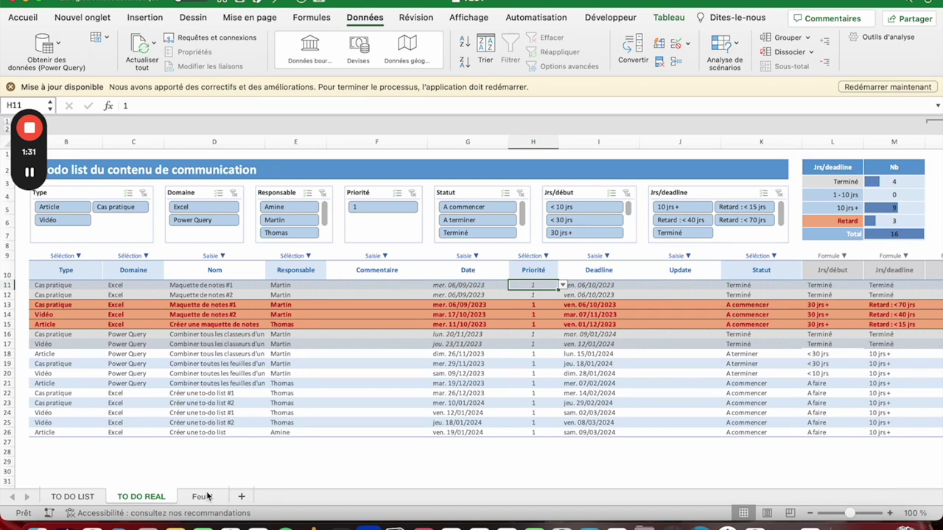
pyautogui.click(210, 497)
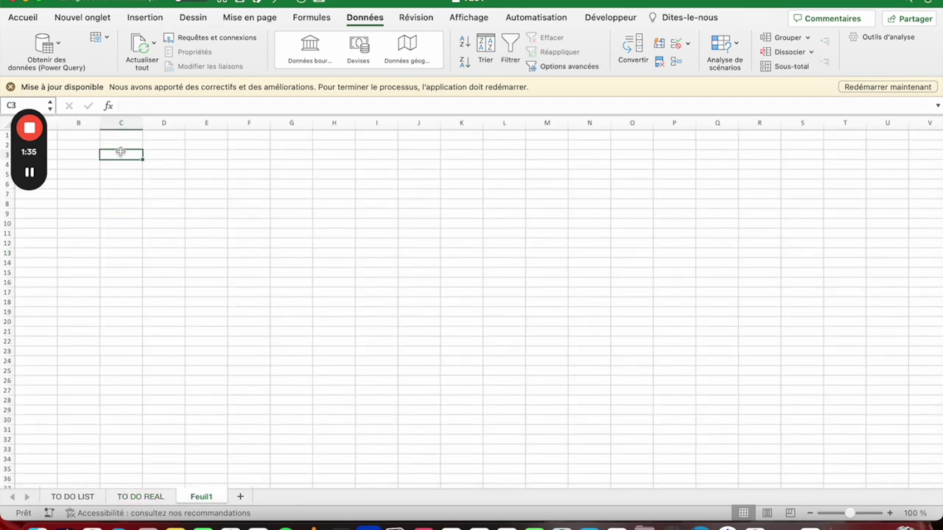
# Step: Select C3:C7 on Feuil1, then return to the TO DO LIST sheet
pyautogui.moveTo(120, 153); pyautogui.dragTo(120, 194)
pyautogui.click(72, 496)
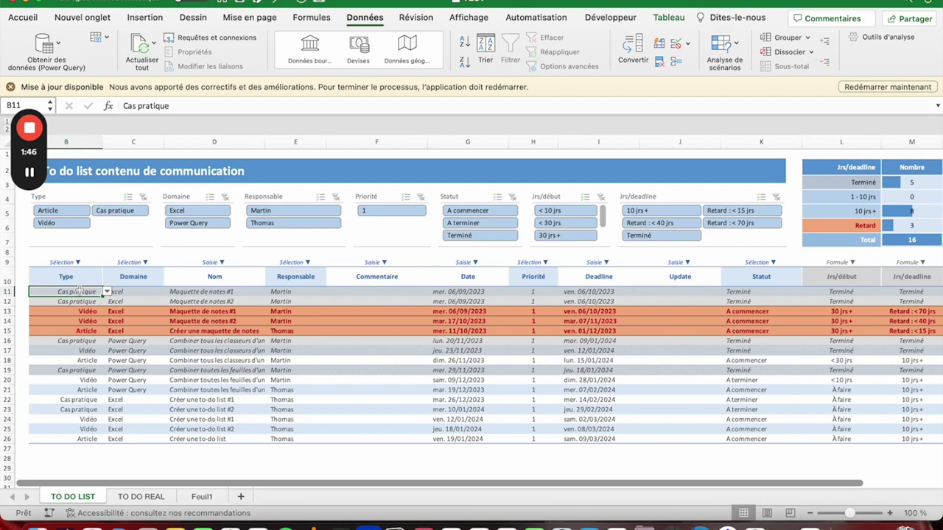
pyautogui.click(85, 448)
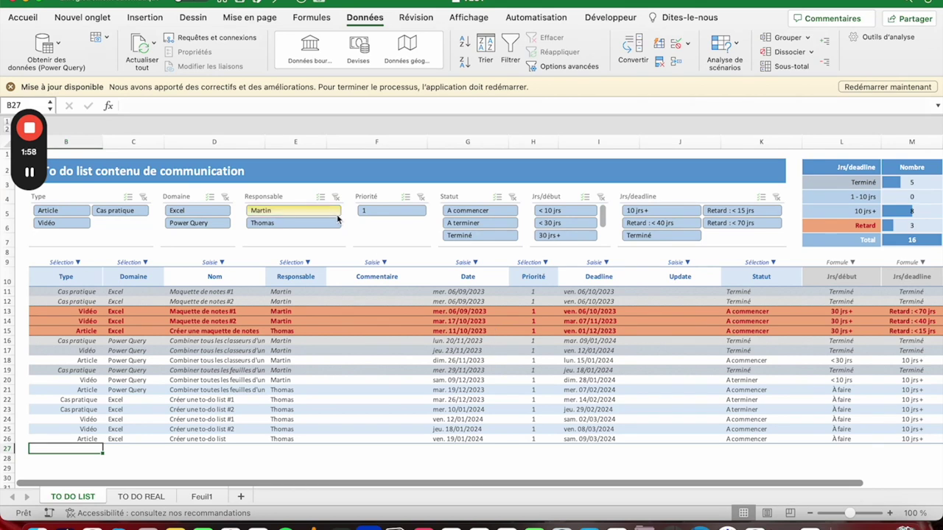
pyautogui.click(85, 290)
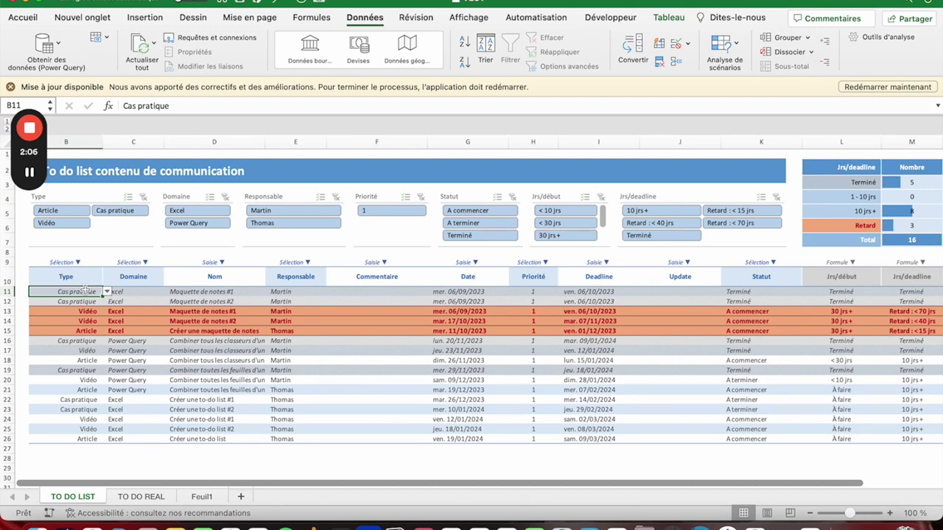
pyautogui.click(125, 292)
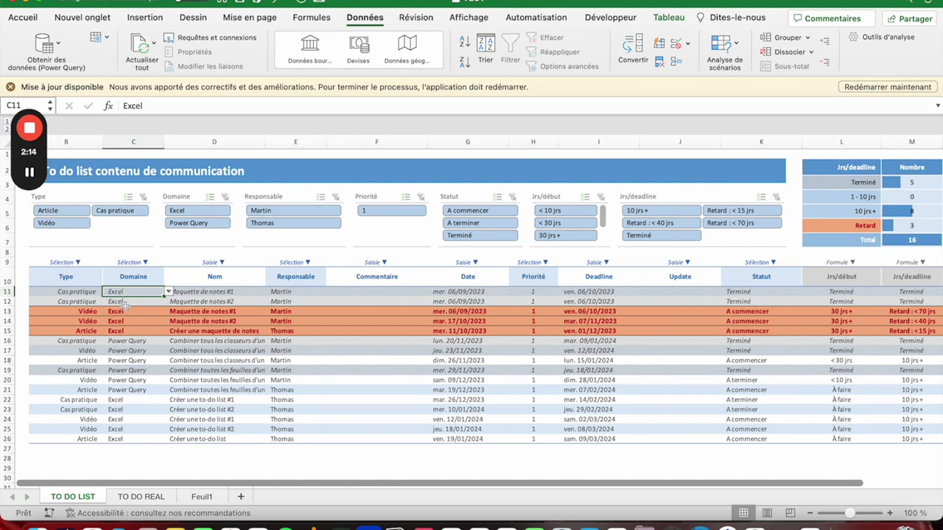
pyautogui.moveTo(124, 293); pyautogui.dragTo(124, 369)
pyautogui.click(124, 292)
pyautogui.click(140, 341)
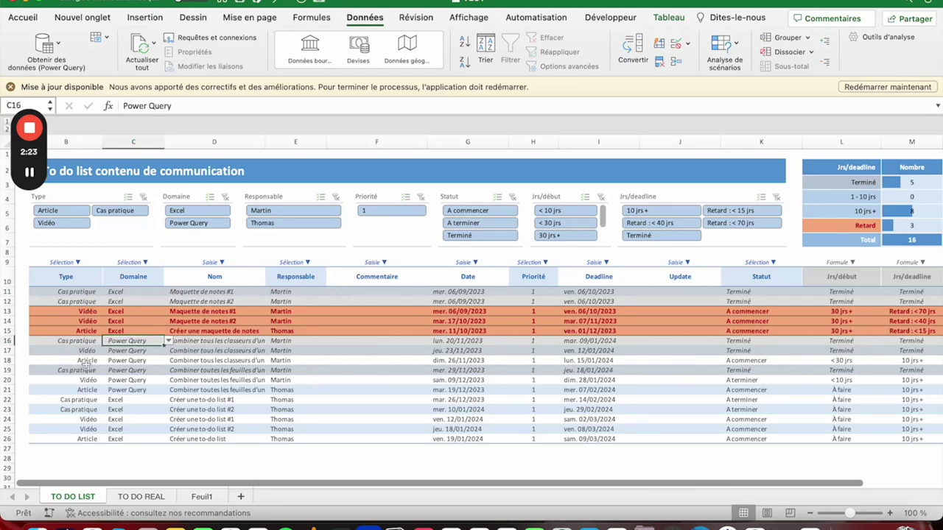
pyautogui.click(130, 292)
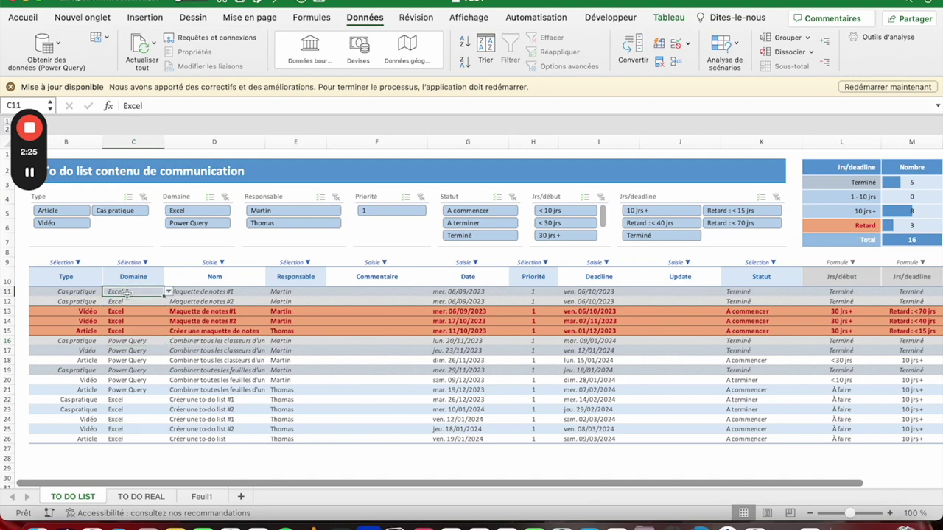
pyautogui.click(79, 291)
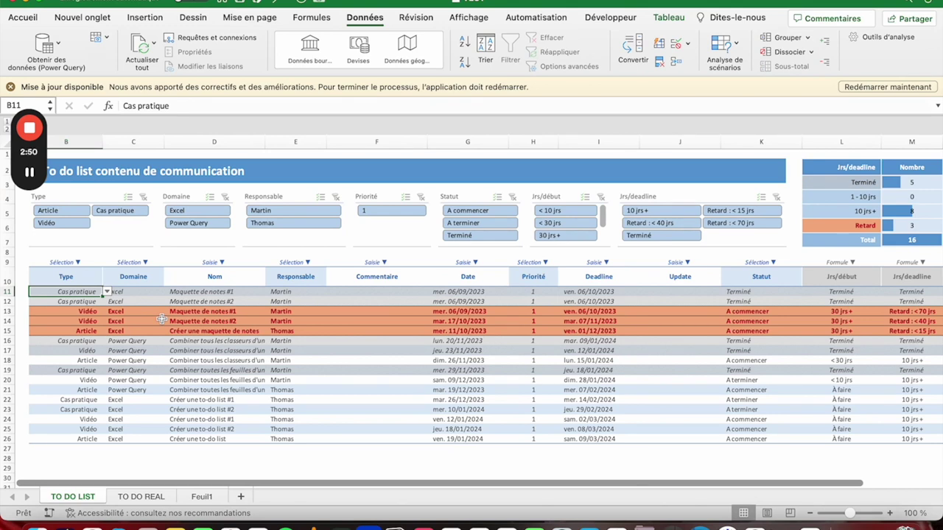
pyautogui.click(73, 439)
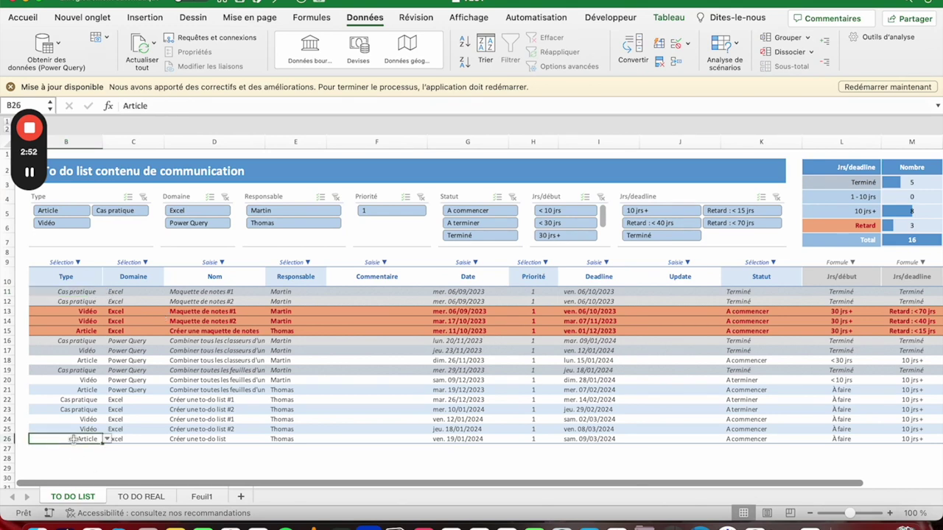
pyautogui.click(135, 440)
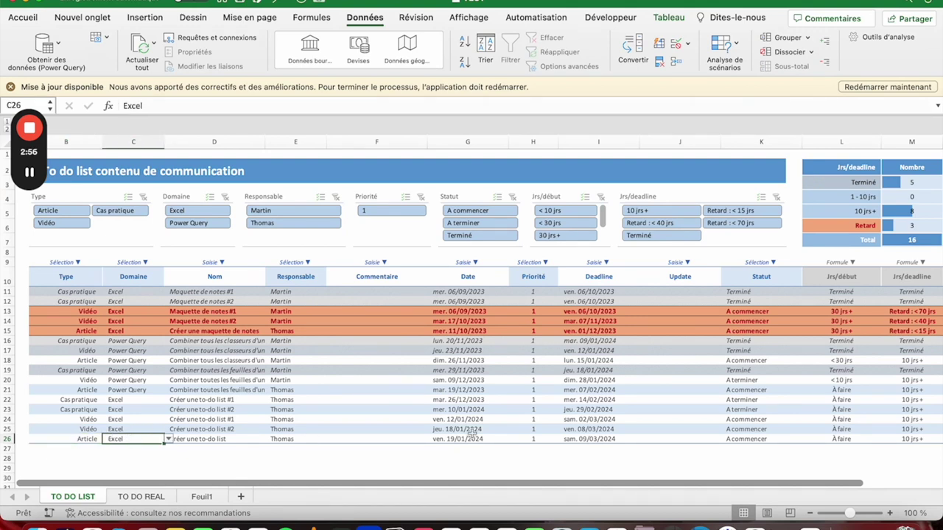
pyautogui.click(538, 291)
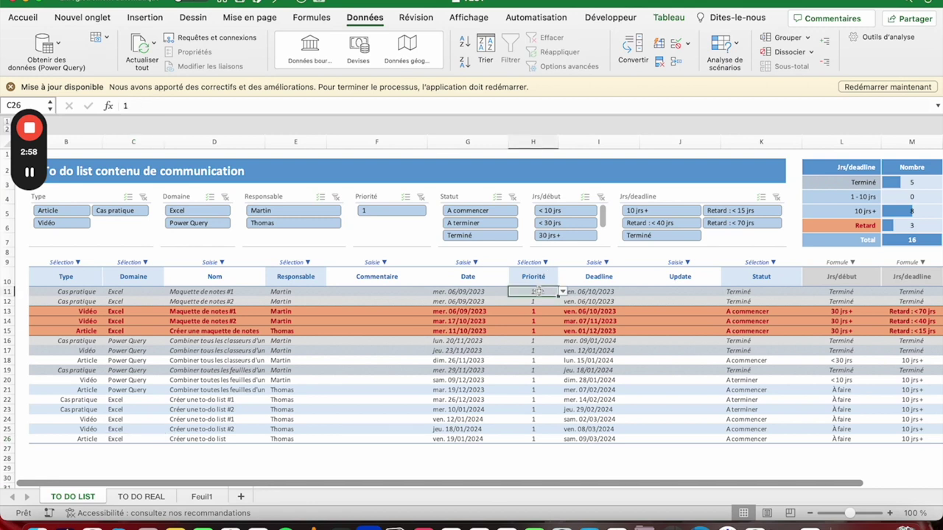
pyautogui.moveTo(538, 292); pyautogui.dragTo(549, 439)
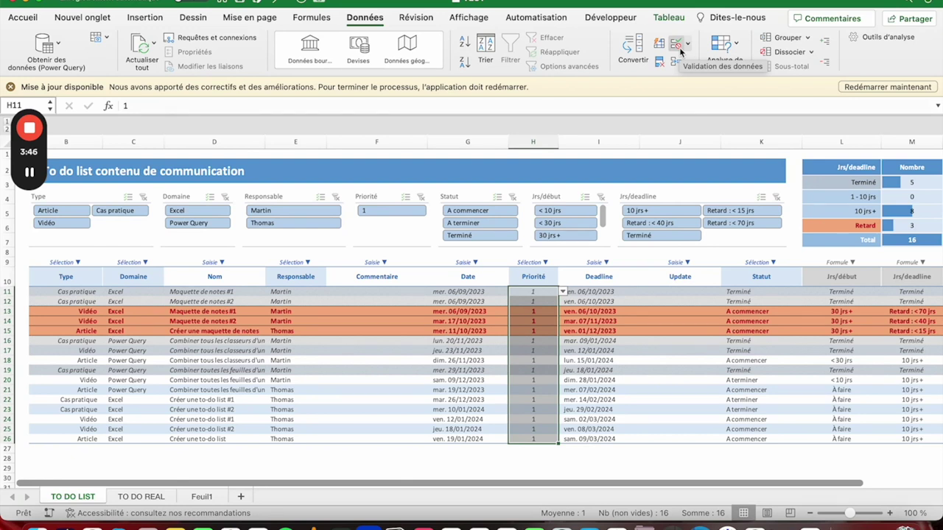
pyautogui.click(77, 292)
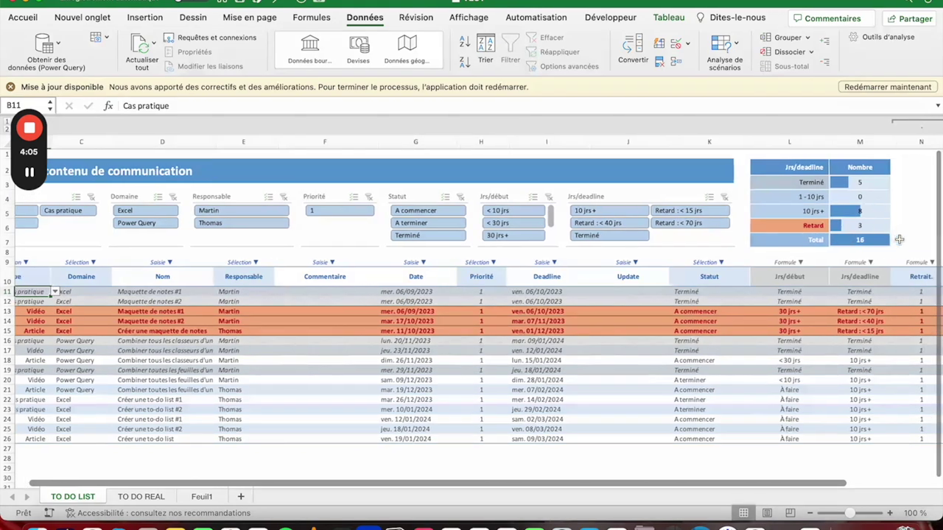
pyautogui.click(724, 199)
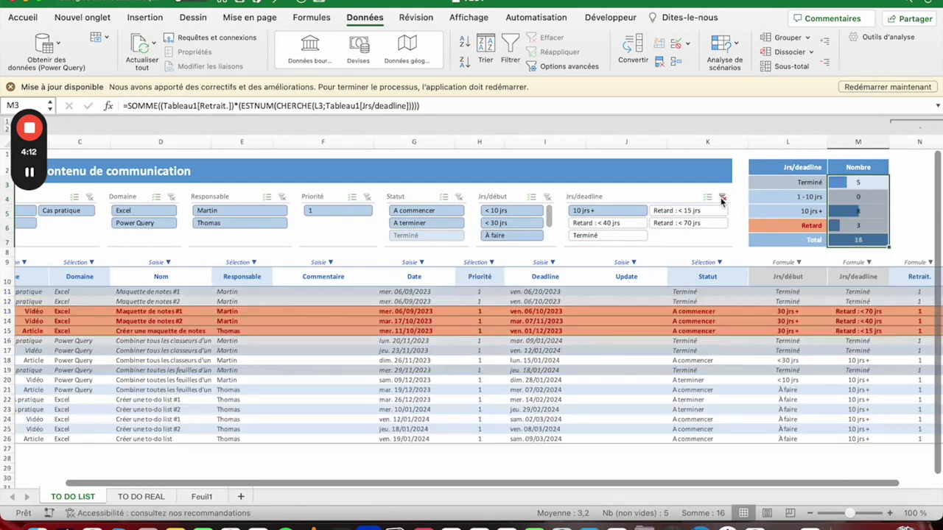
pyautogui.click(30, 131)
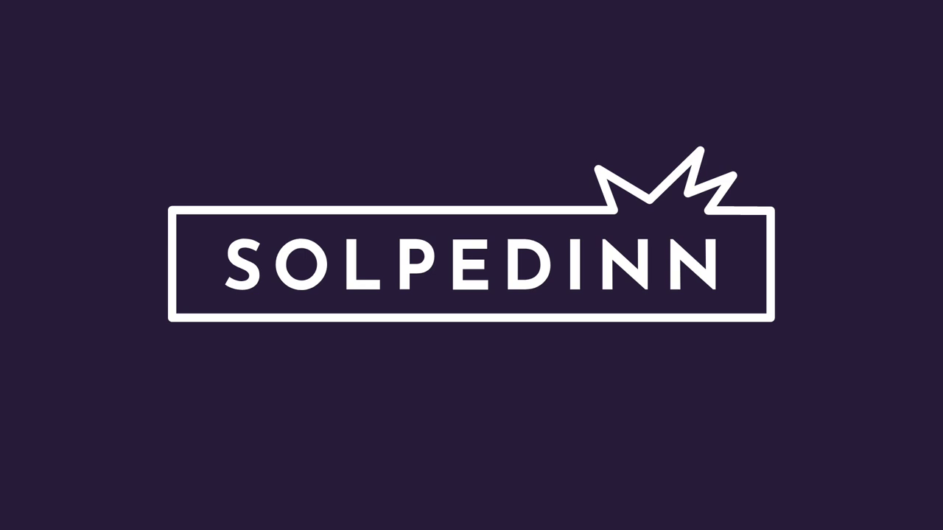